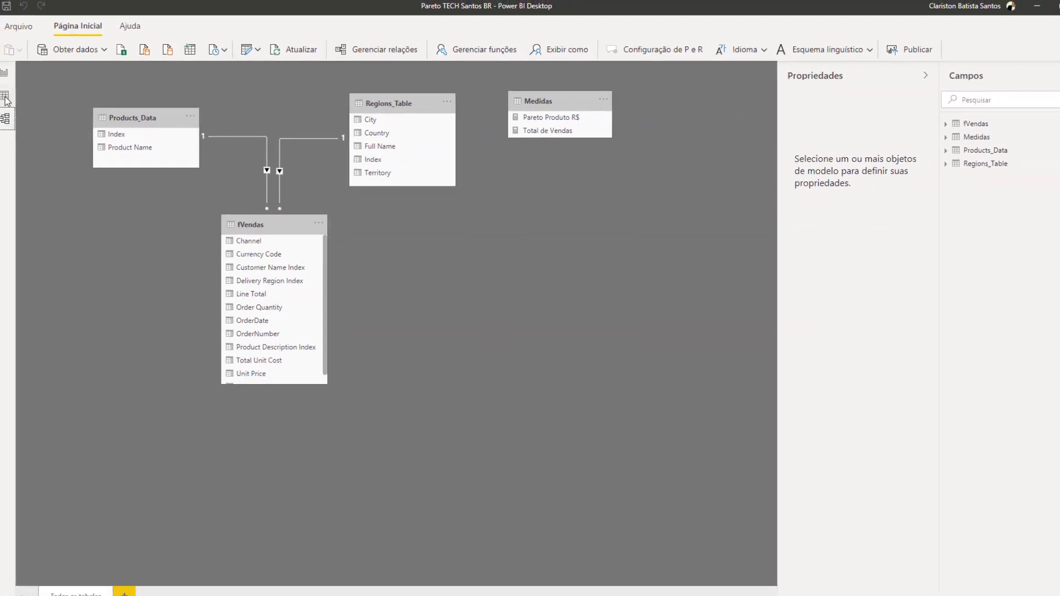
# Fill the space below the logo on the PARETO VERSATIL report page with a table visual listing Territory from Regions_Table
pyautogui.click(4, 72)
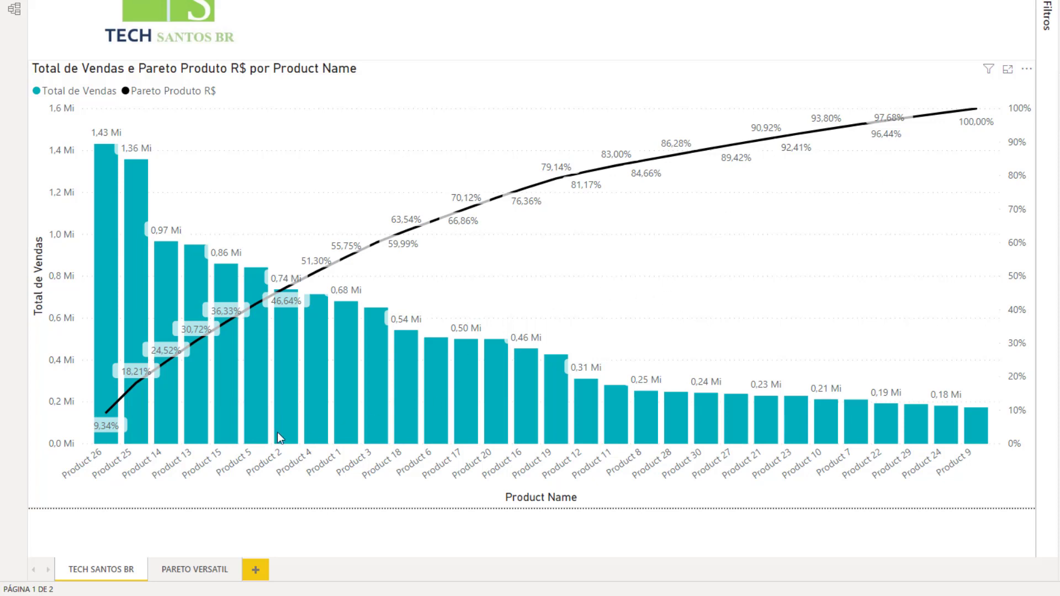
pyautogui.click(206, 570)
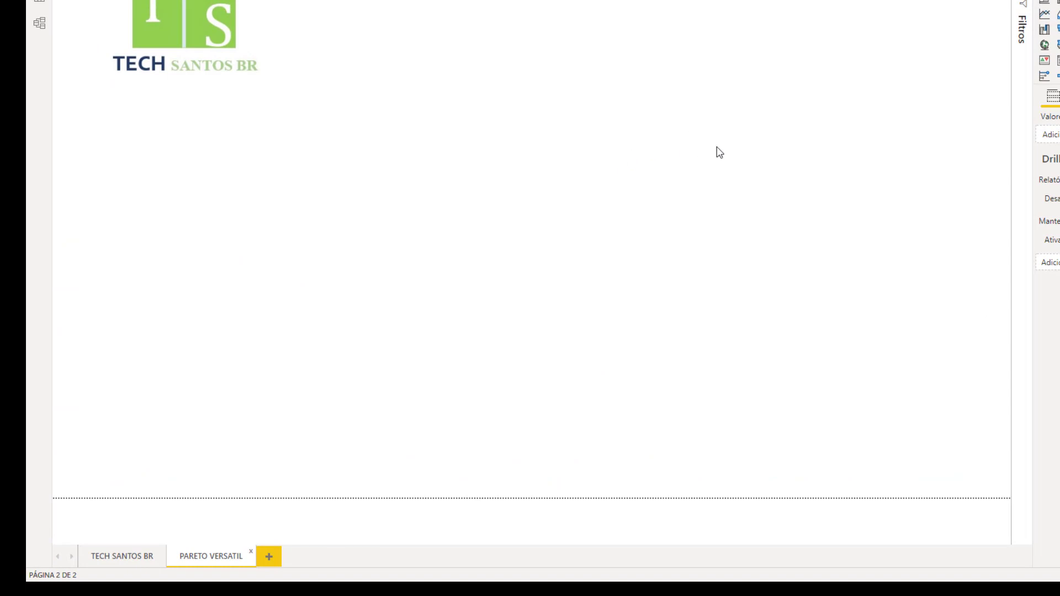
pyautogui.click(986, 39)
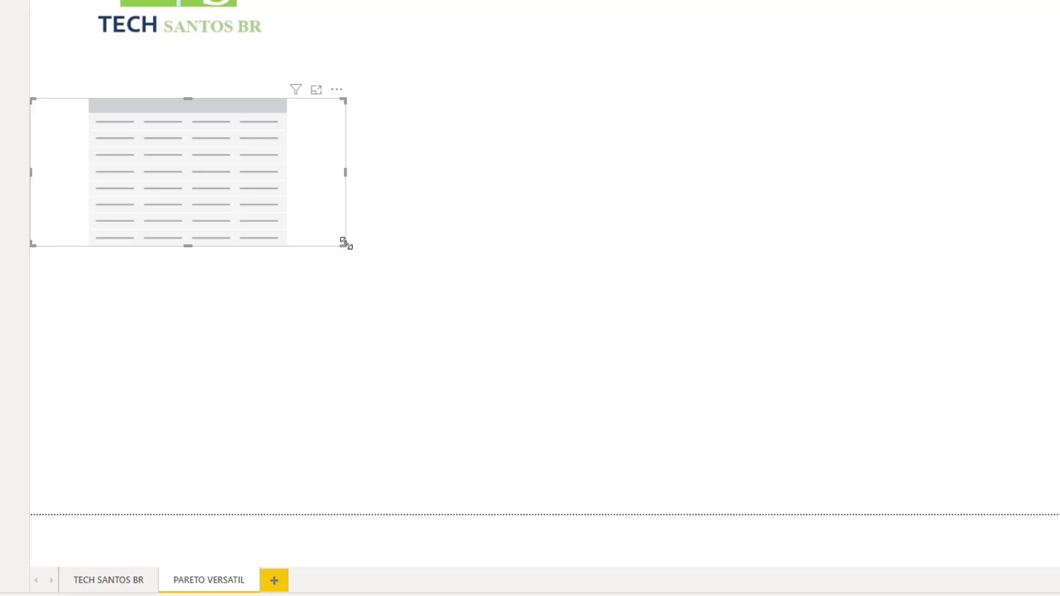
pyautogui.moveTo(342, 244); pyautogui.dragTo(1057, 511)
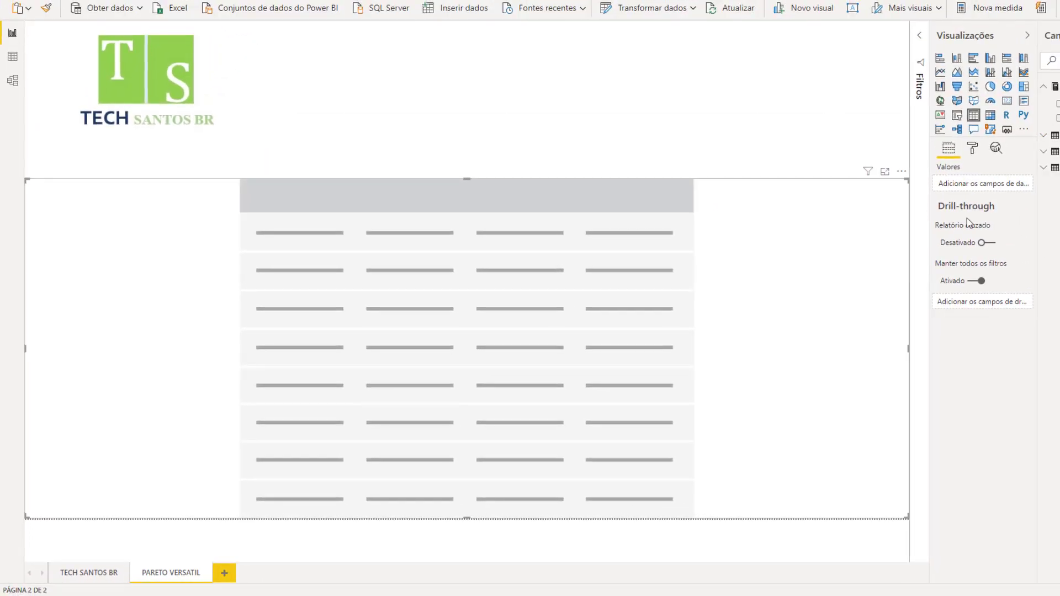
pyautogui.click(1056, 168)
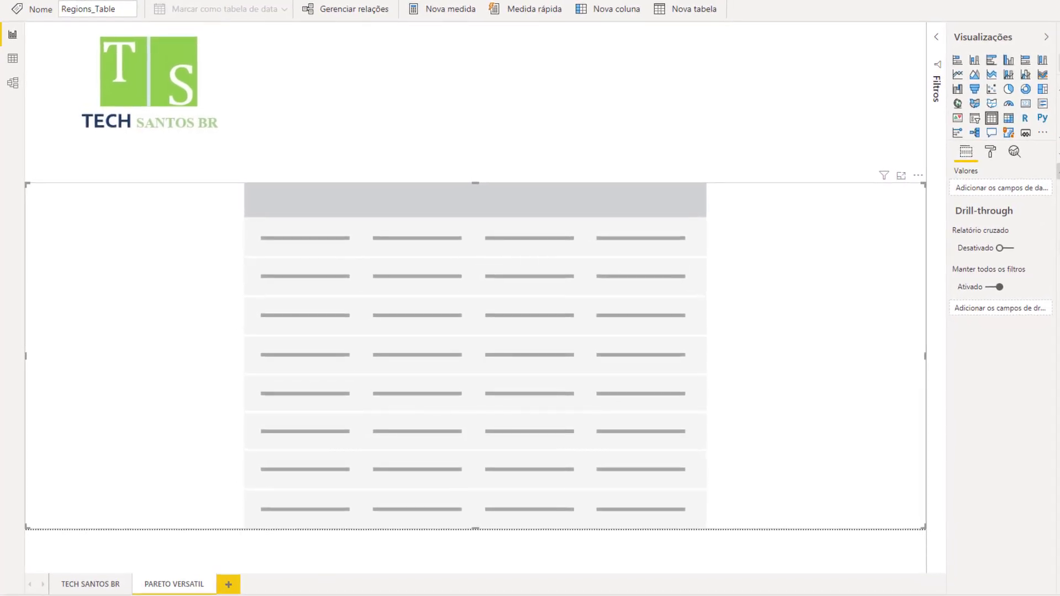
pyautogui.moveTo(1055, 167); pyautogui.dragTo(325, 395)
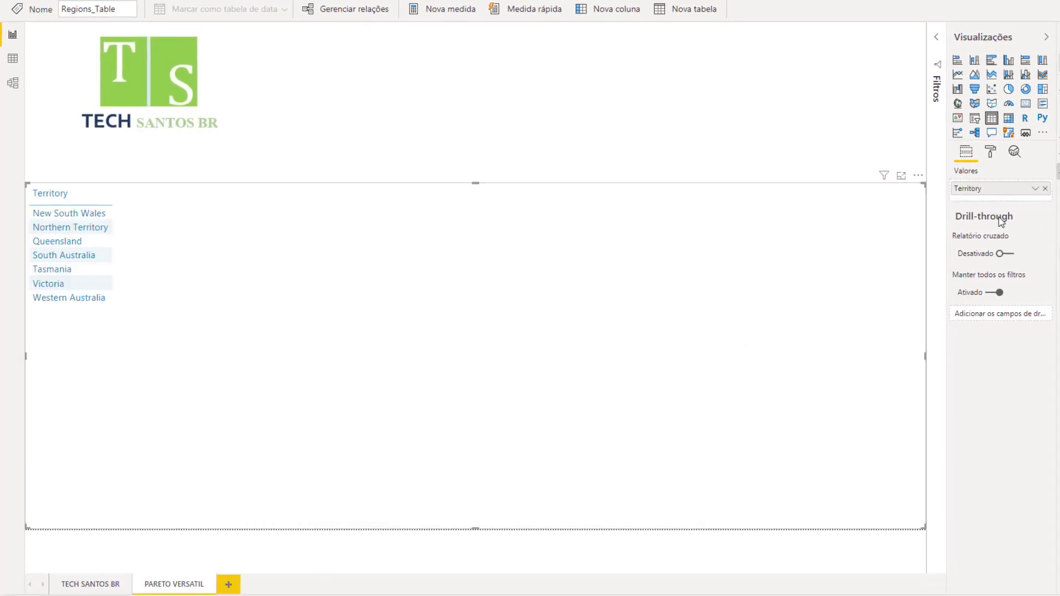
# Set the text size of the table's values to 15 pt
pyautogui.click(992, 155)
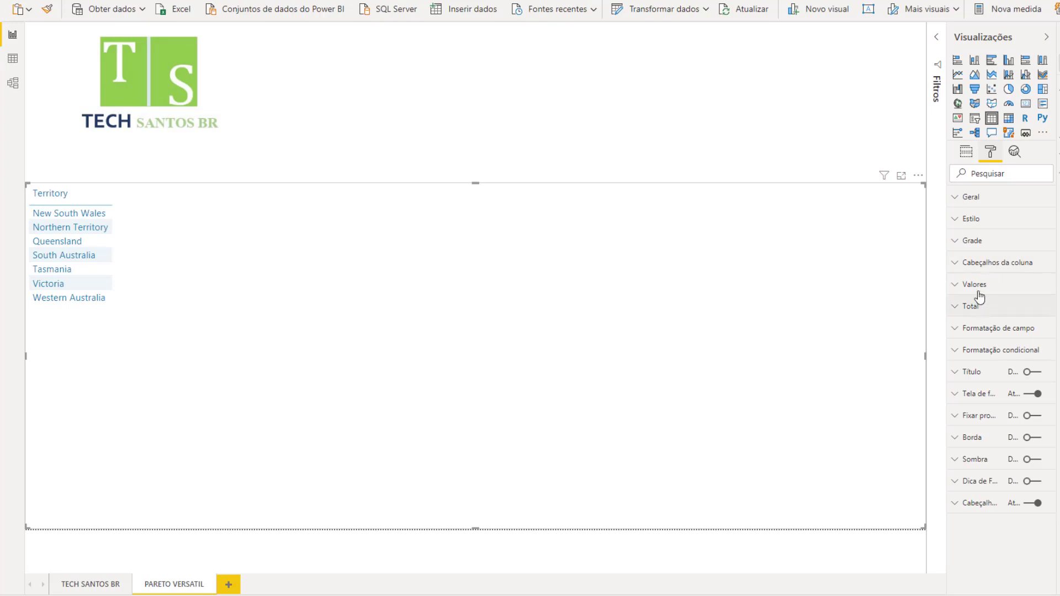
pyautogui.click(976, 284)
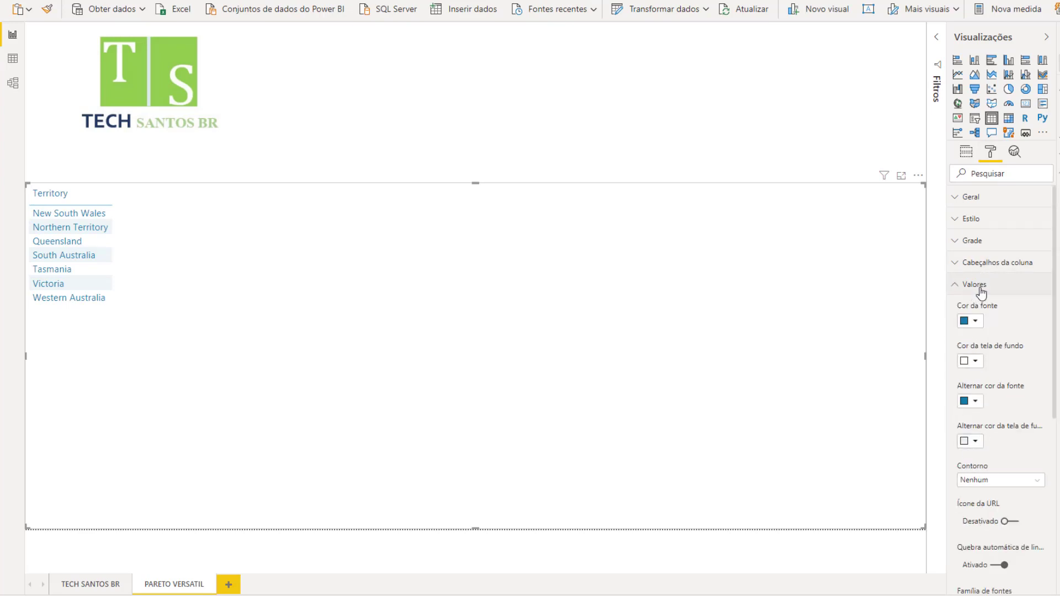
pyautogui.scroll(-5, 976, 309)
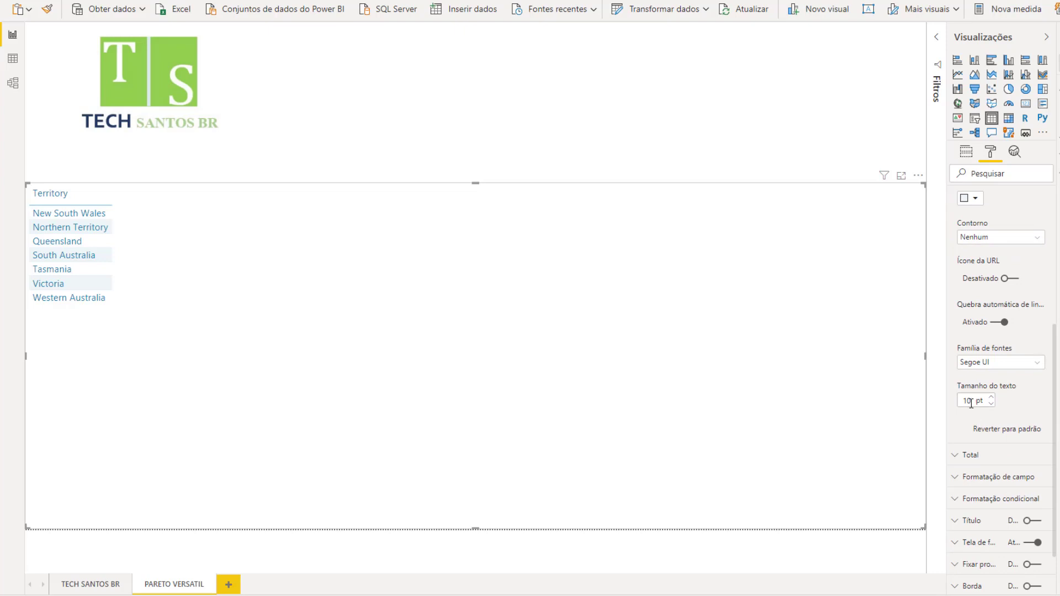
pyautogui.doubleClick(971, 401)
pyautogui.write('15')
pyautogui.scroll(5, 971, 331)
pyautogui.click(991, 285)
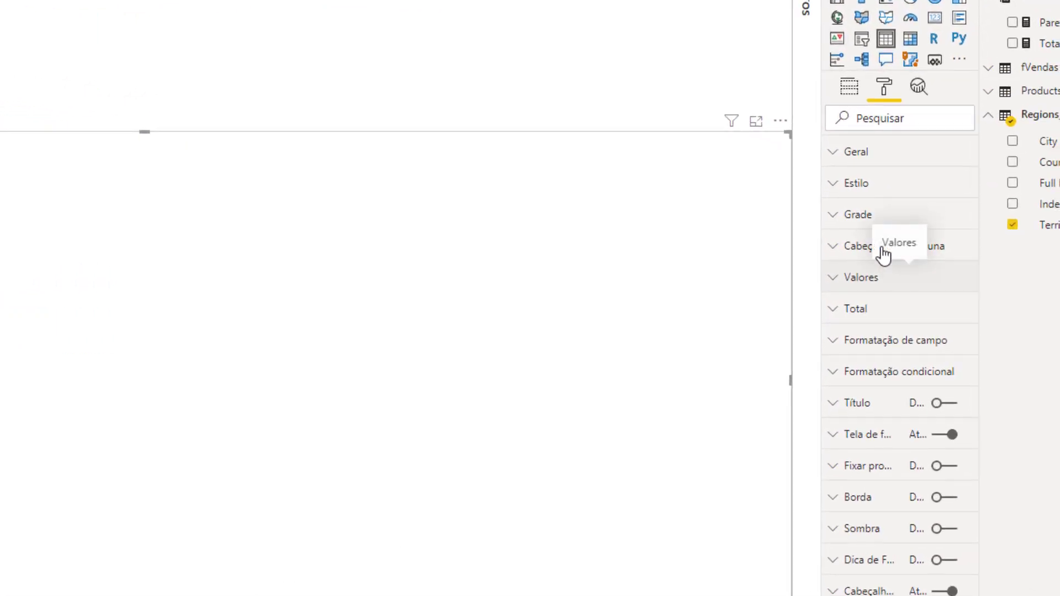
# Set the text size of the table's column headers to 15 pt
pyautogui.click(844, 249)
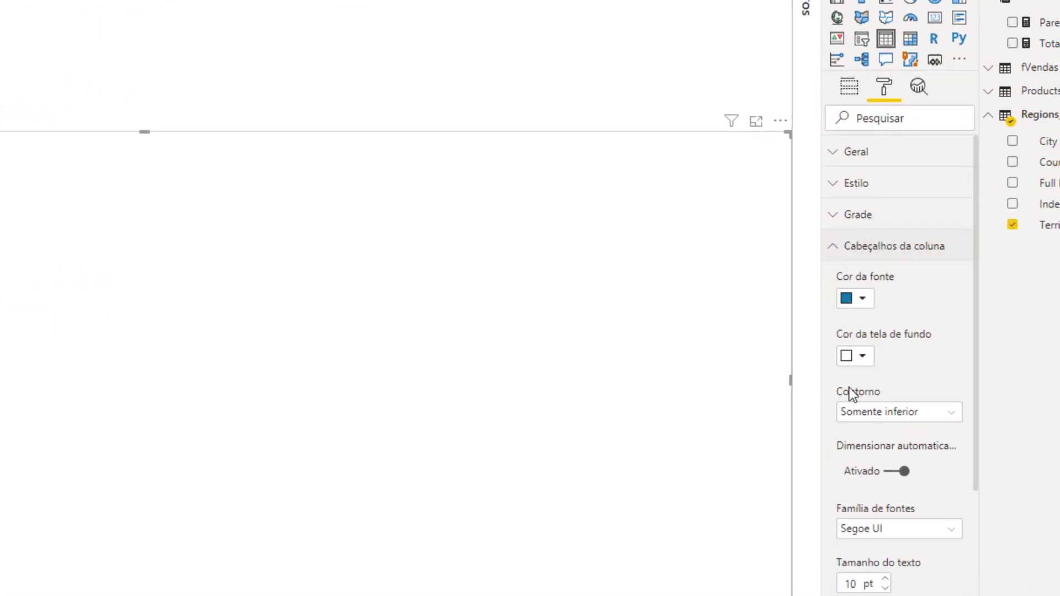
pyautogui.doubleClick(849, 583)
pyautogui.write('15')
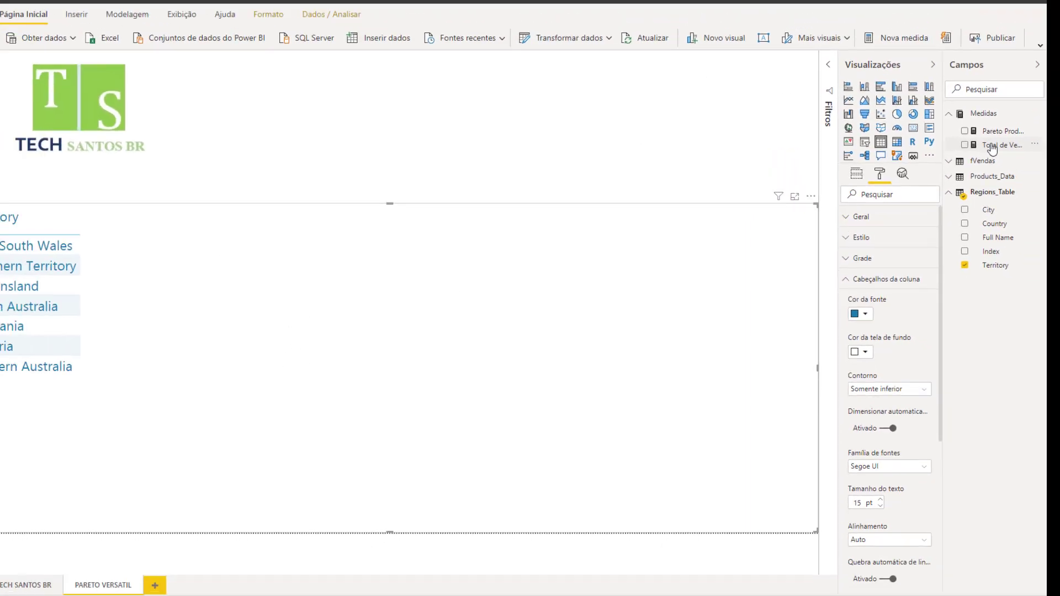
# Open the formula of the Total de Vendas measure and enlarge the formula text for readability
pyautogui.click(987, 155)
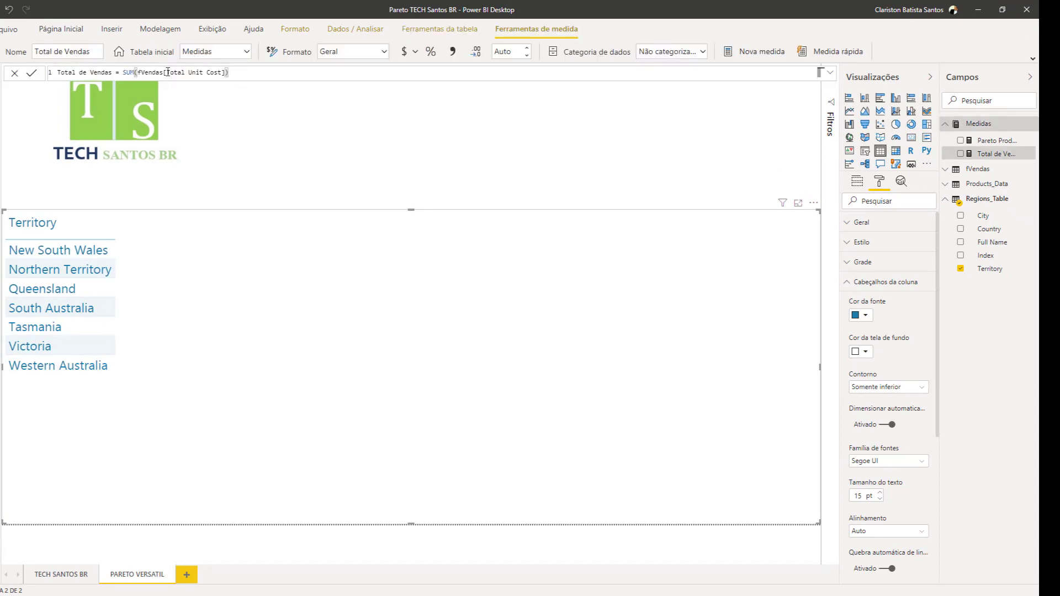
pyautogui.hotkey('ctrl', 'a')
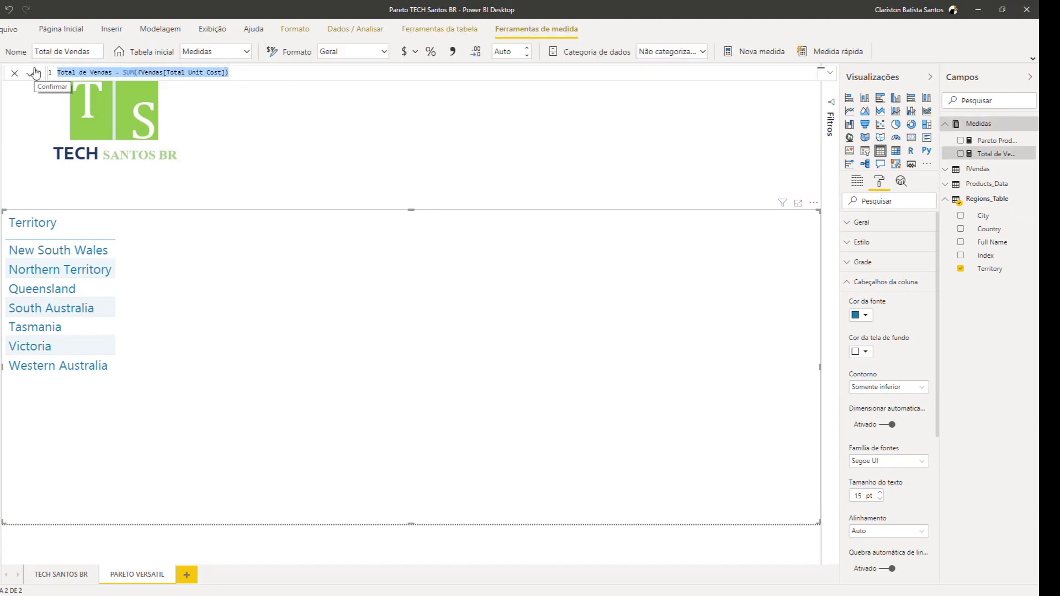
pyautogui.hotkey('ctrl', '+')
pyautogui.hotkey('ctrl', '+')
pyautogui.hotkey('ctrl', '+')
pyautogui.hotkey('ctrl', '+')
pyautogui.hotkey('ctrl', '+')
pyautogui.hotkey('ctrl', '+')
pyautogui.hotkey('ctrl', '+')
pyautogui.hotkey('ctrl', '+')
pyautogui.hotkey('ctrl', '+')
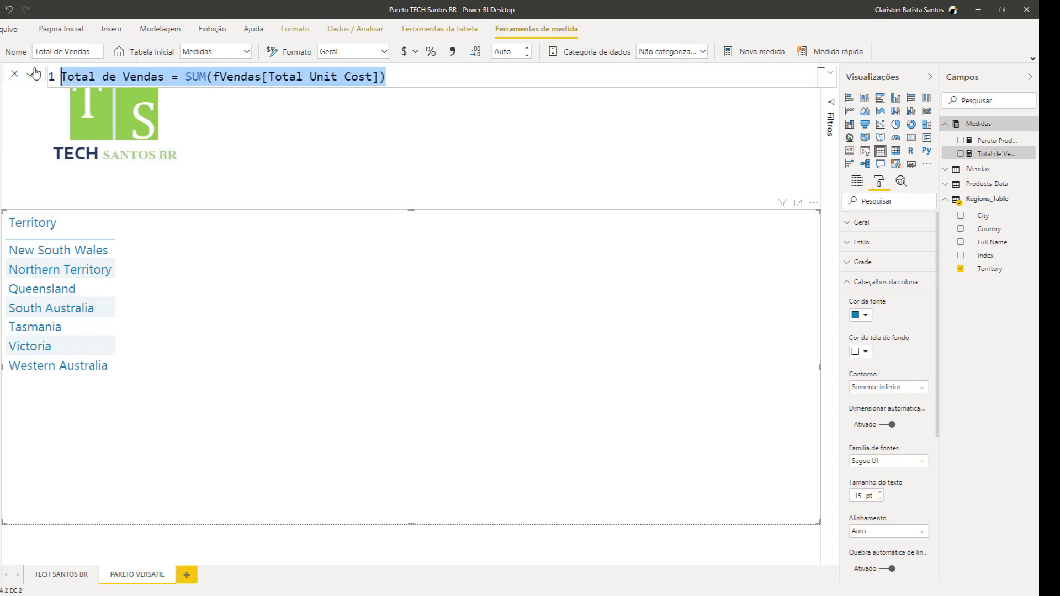
pyautogui.hotkey('ctrl', '+')
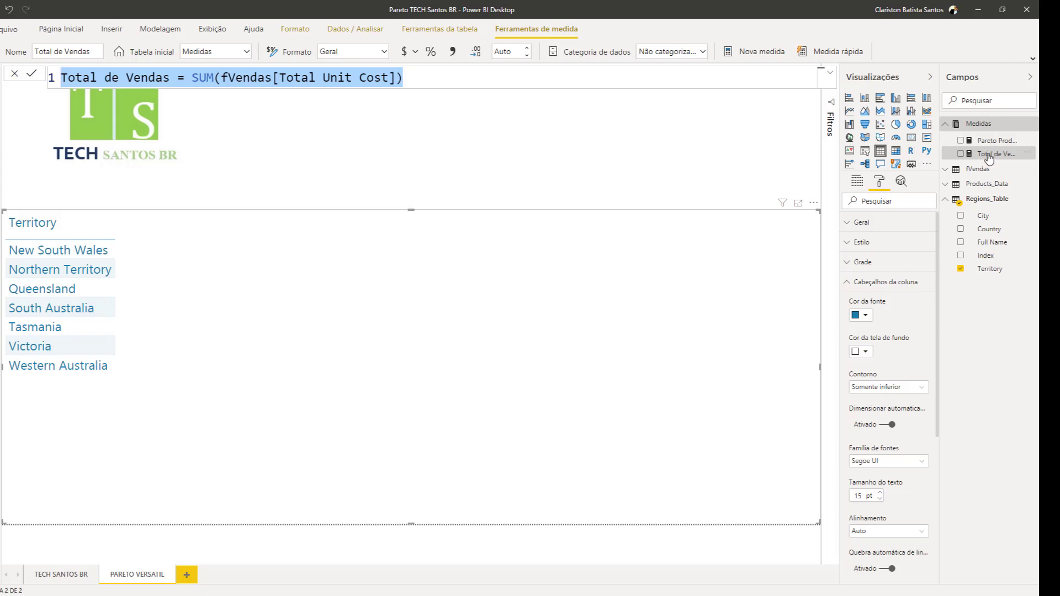
# Add the Total de Vendas measure to the table beside Territory
pyautogui.moveTo(986, 154); pyautogui.dragTo(312, 260)
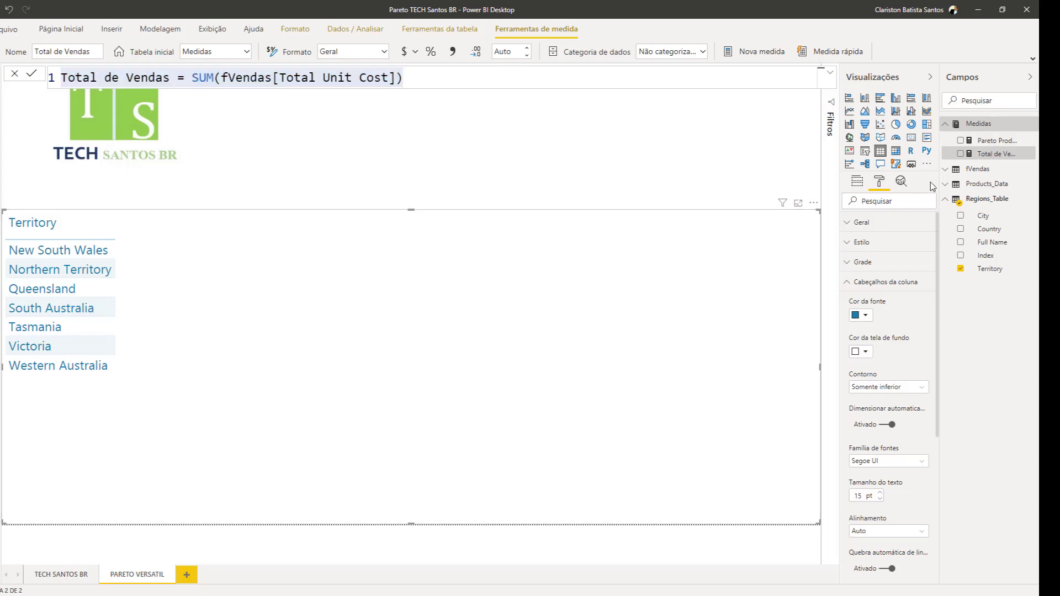
pyautogui.moveTo(978, 159); pyautogui.dragTo(383, 323)
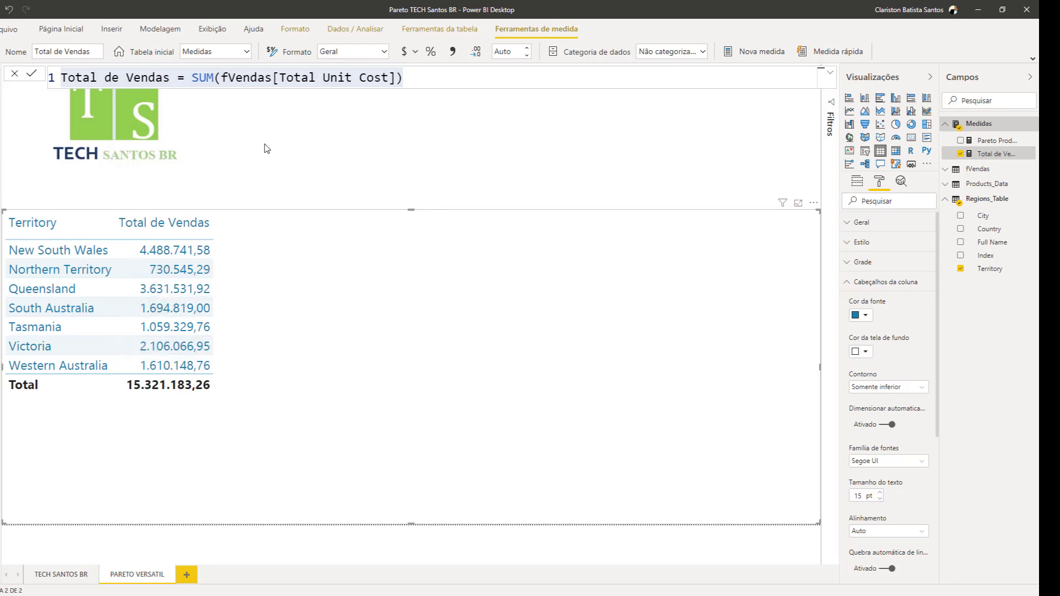
pyautogui.click(436, 119)
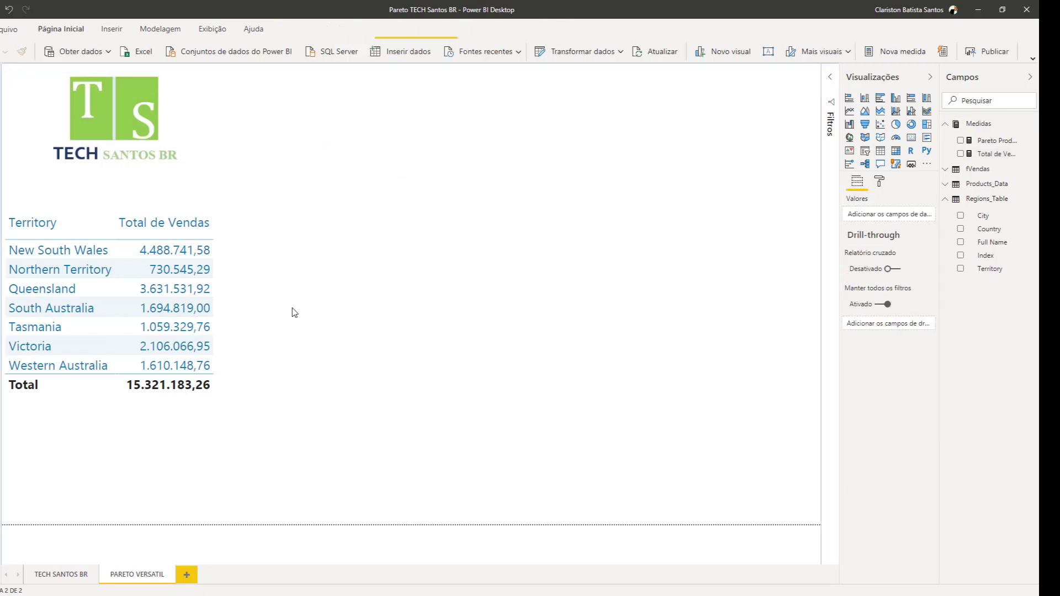
pyautogui.click(211, 222)
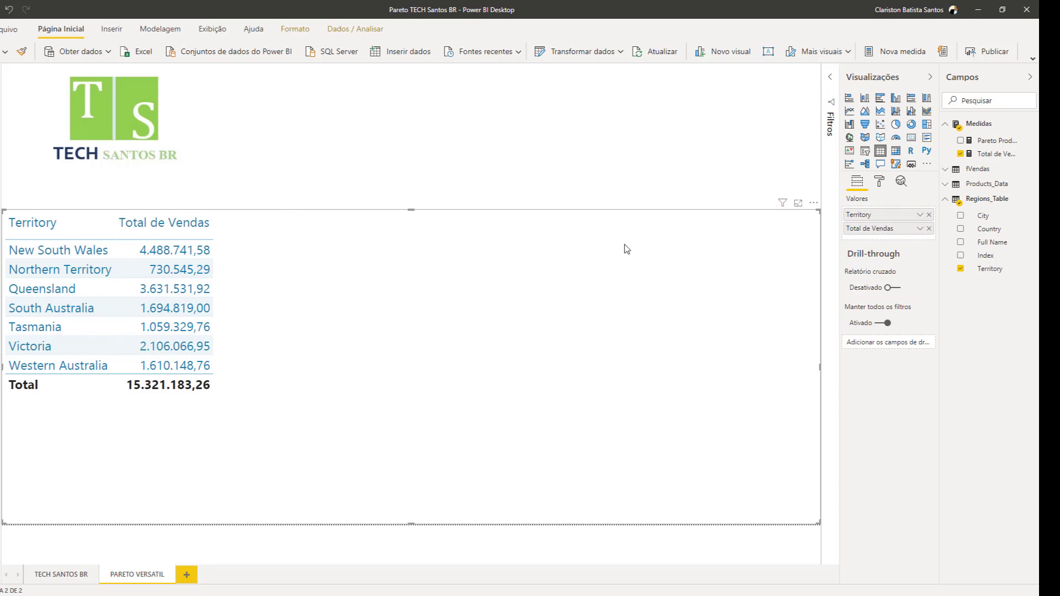
# Create a new measure in the Medidas table and name it Pareto Versatil
pyautogui.click(979, 125)
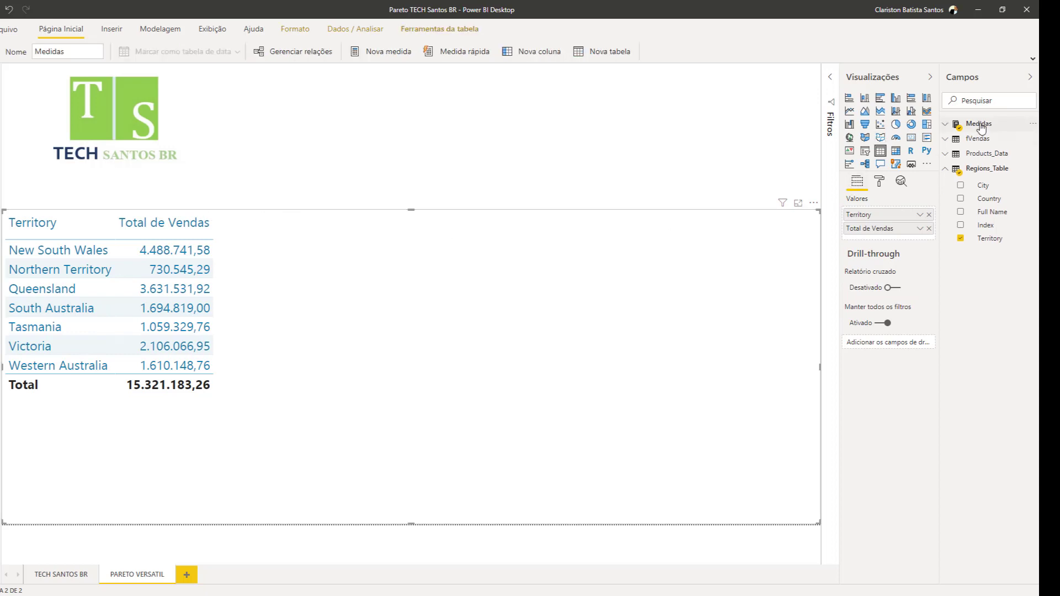
pyautogui.click(980, 127)
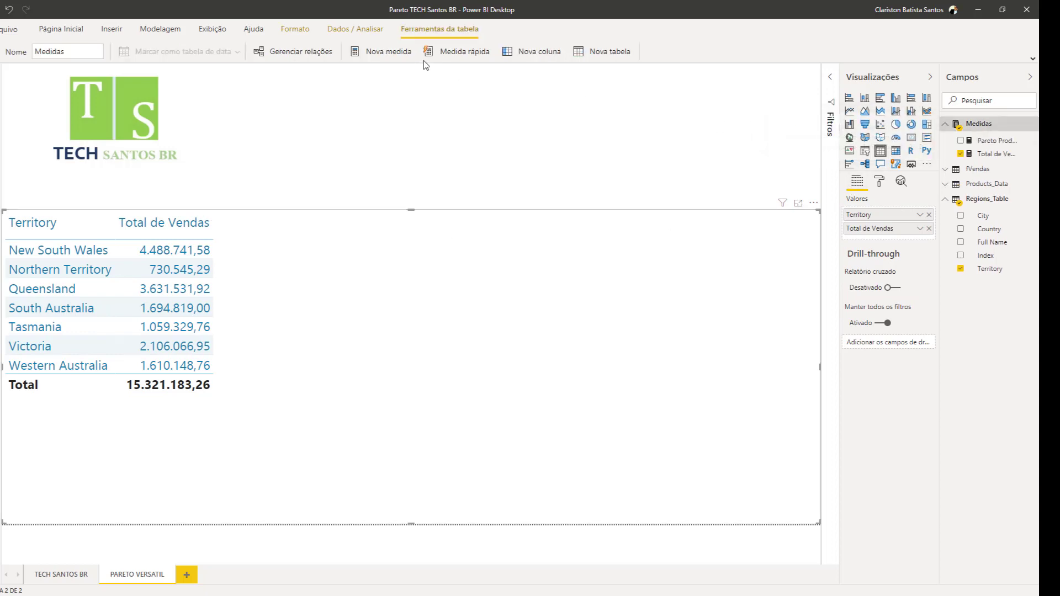
pyautogui.click(368, 52)
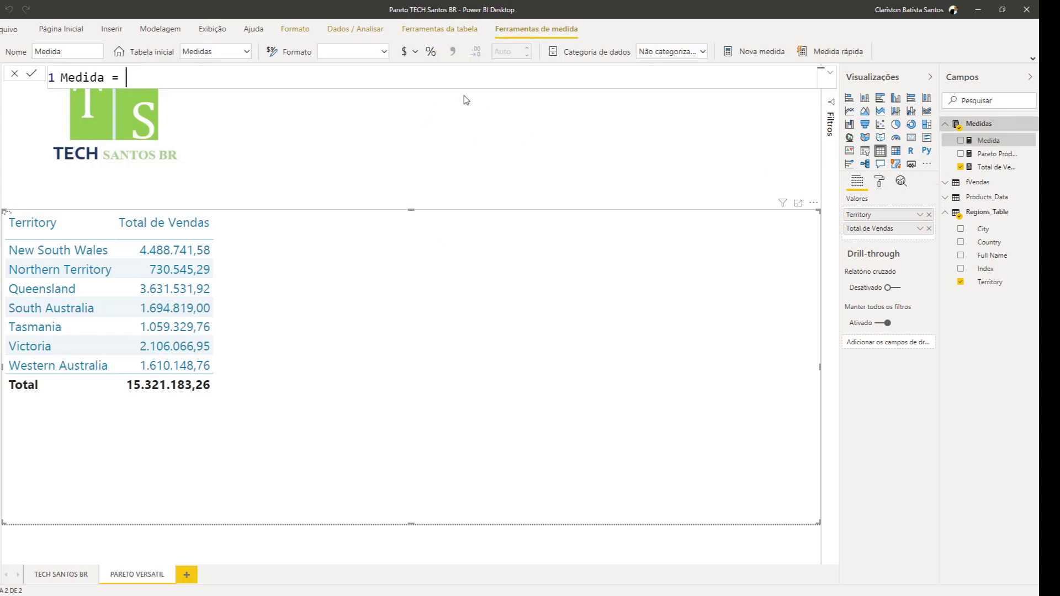
pyautogui.doubleClick(83, 78)
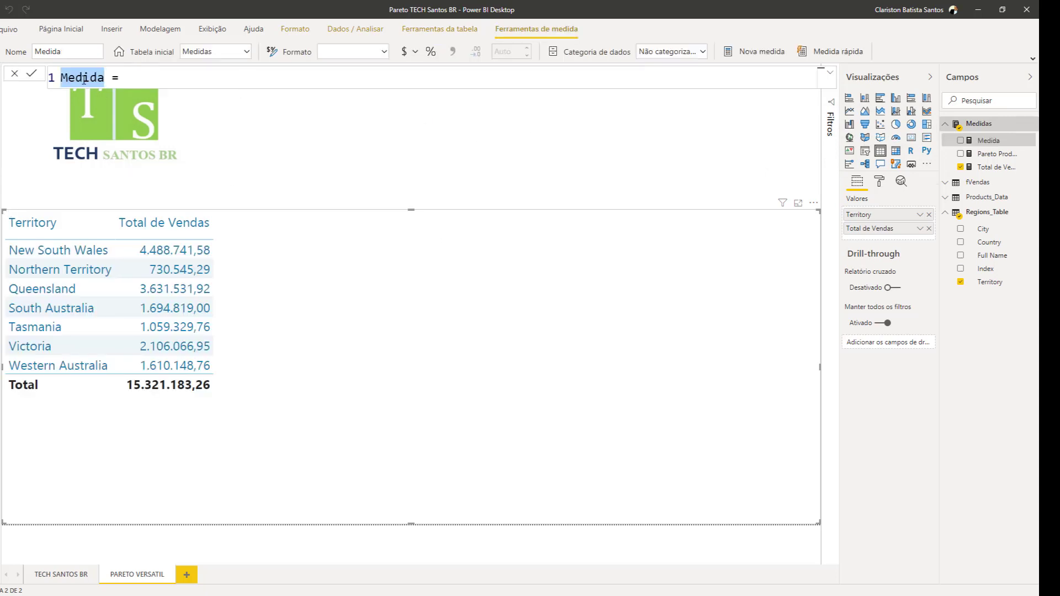
pyautogui.write('Pareto')
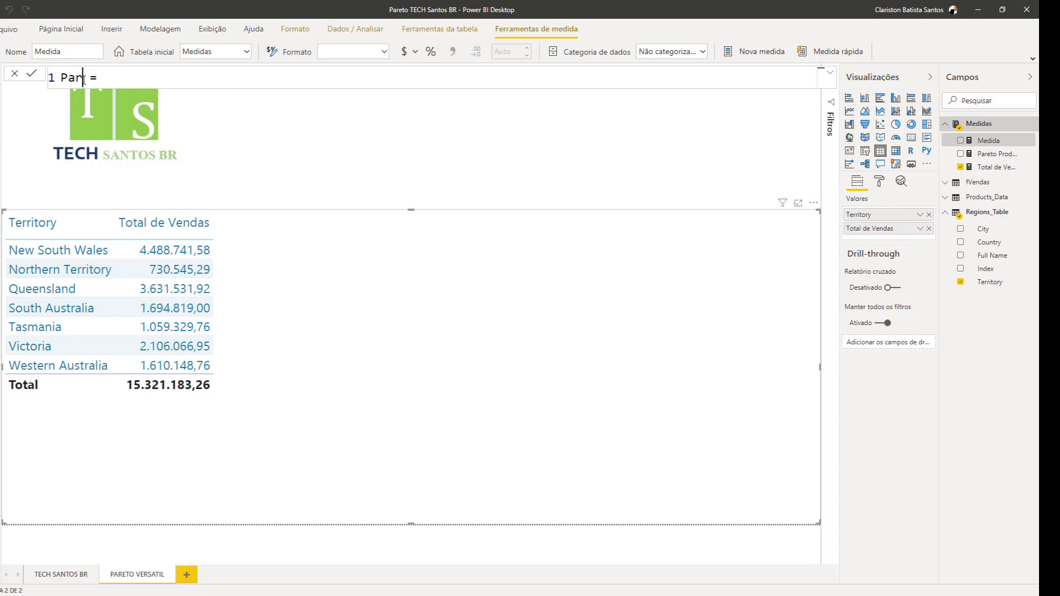
pyautogui.write(' Versatil')
# Expand the formula editor and declare a variable ALLVendas on a new line of the Pareto Versatil measure
pyautogui.click(830, 72)
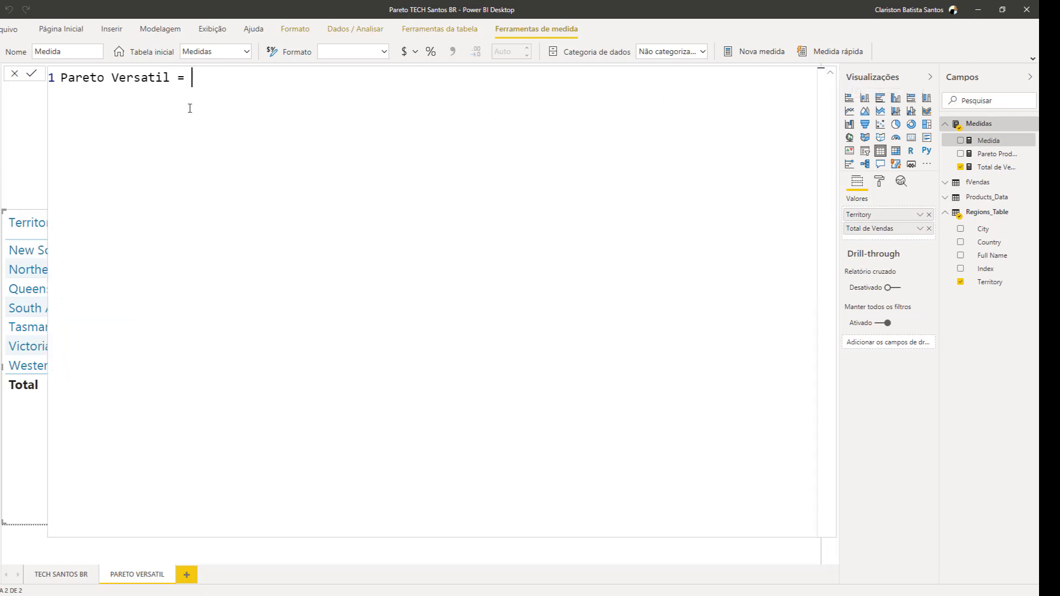
pyautogui.hotkey('shift', 'Return')
pyautogui.write('var')
pyautogui.press('BackSpace')
pyautogui.press('BackSpace')
pyautogui.press('BackSpace')
pyautogui.write('VAR ALLV')
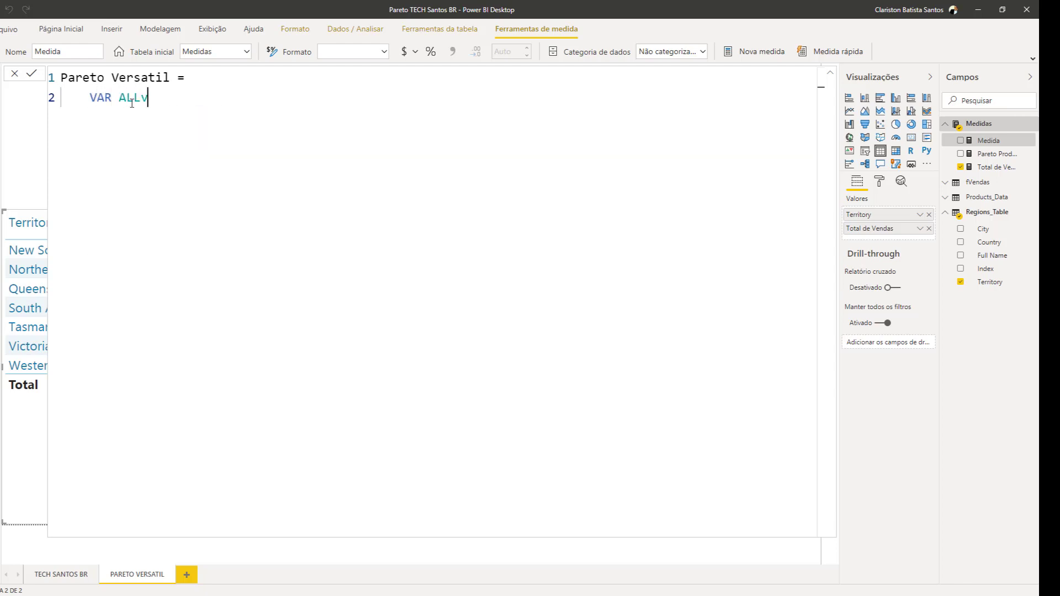
pyautogui.write('endas =')
# Define ALLVendas on a new line as CALCULATE([Total de Vendas],ALLSELECTED(fVendas))
pyautogui.hotkey('shift', 'Return')
pyautogui.write('cal')
pyautogui.press('Tab')
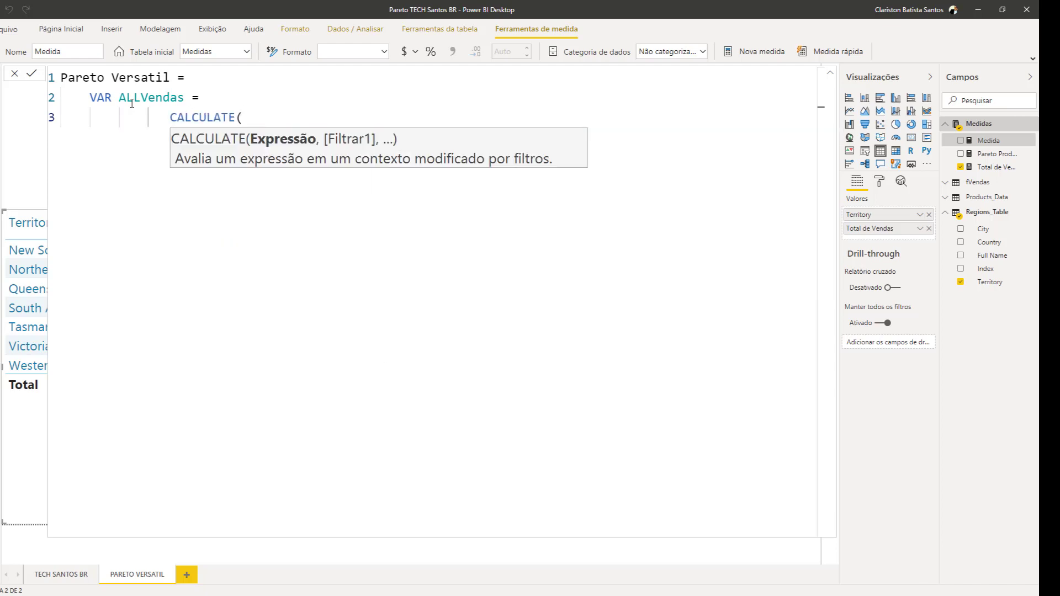
pyautogui.write('tot')
pyautogui.press('Tab')
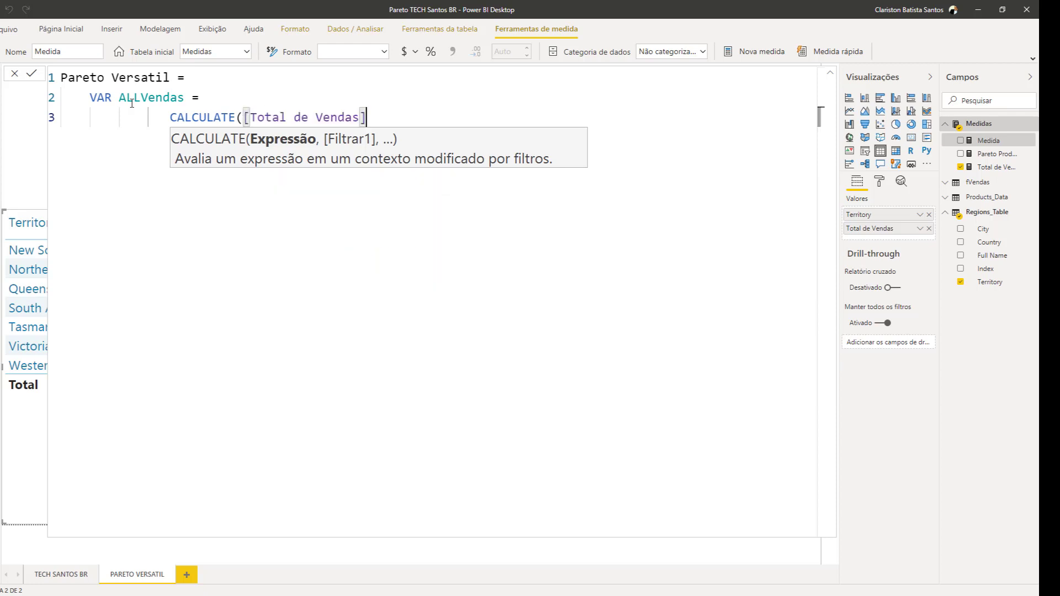
pyautogui.write(',')
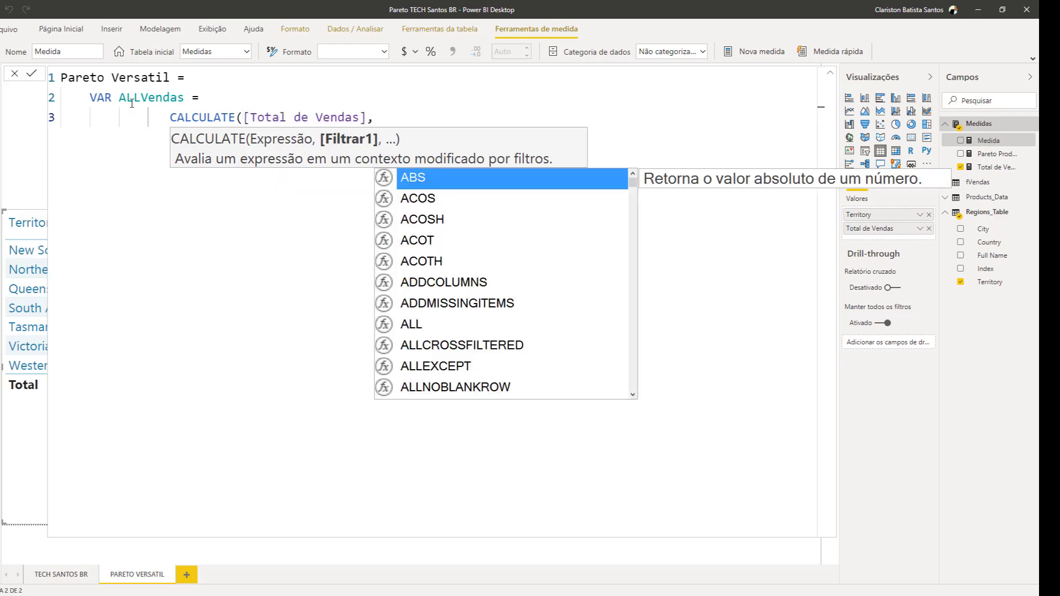
pyautogui.write('allse')
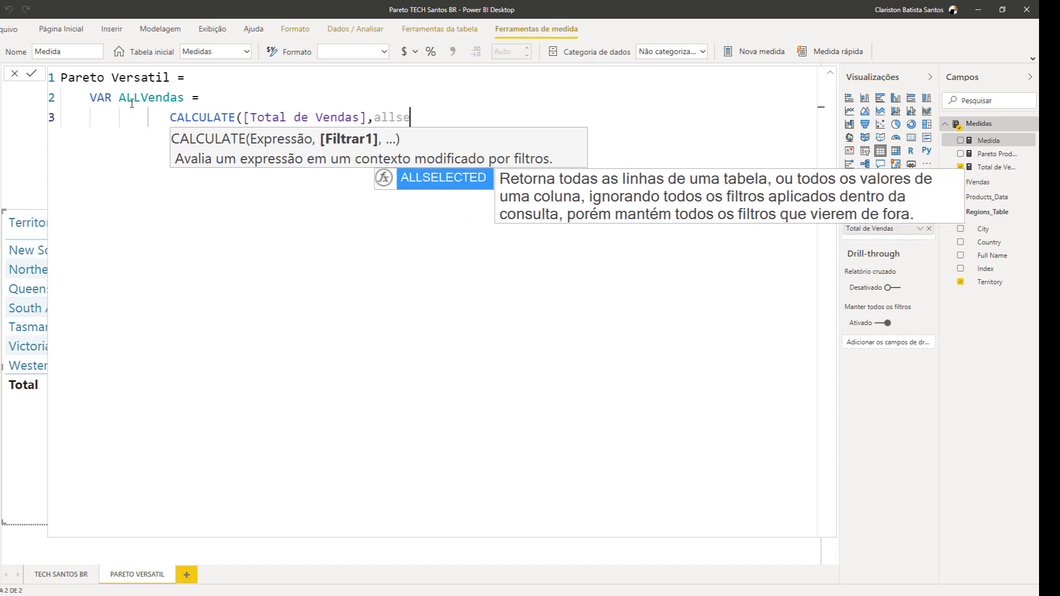
pyautogui.press('Tab')
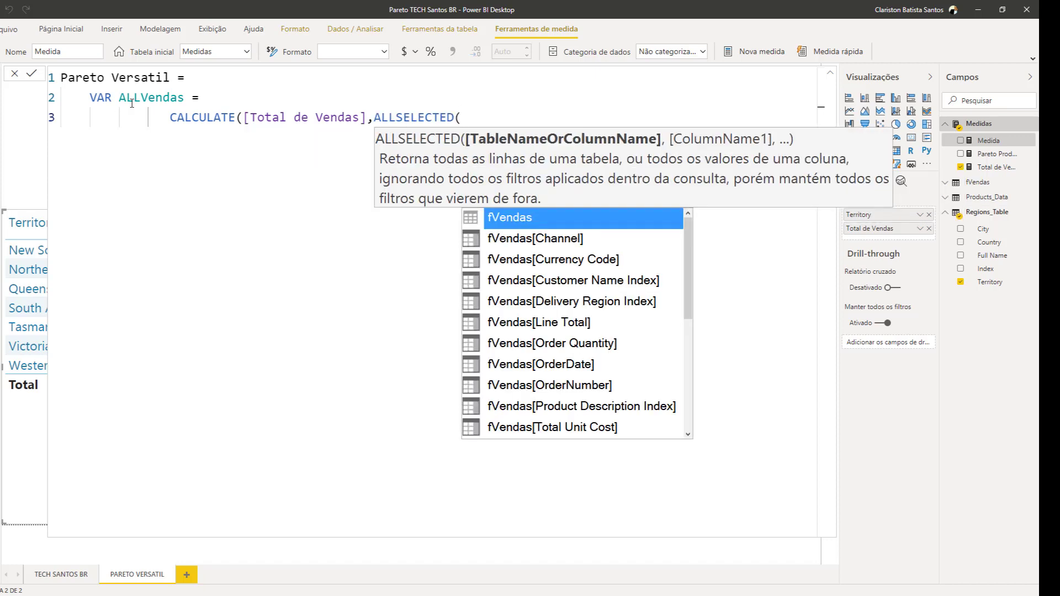
pyautogui.write('fve')
pyautogui.press('Tab')
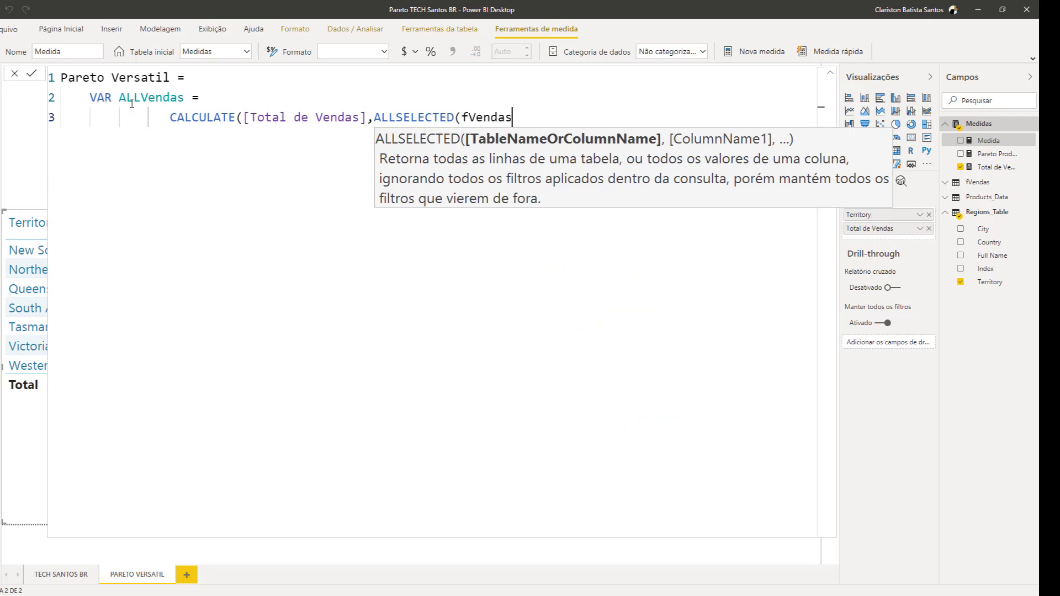
pyautogui.write(')')
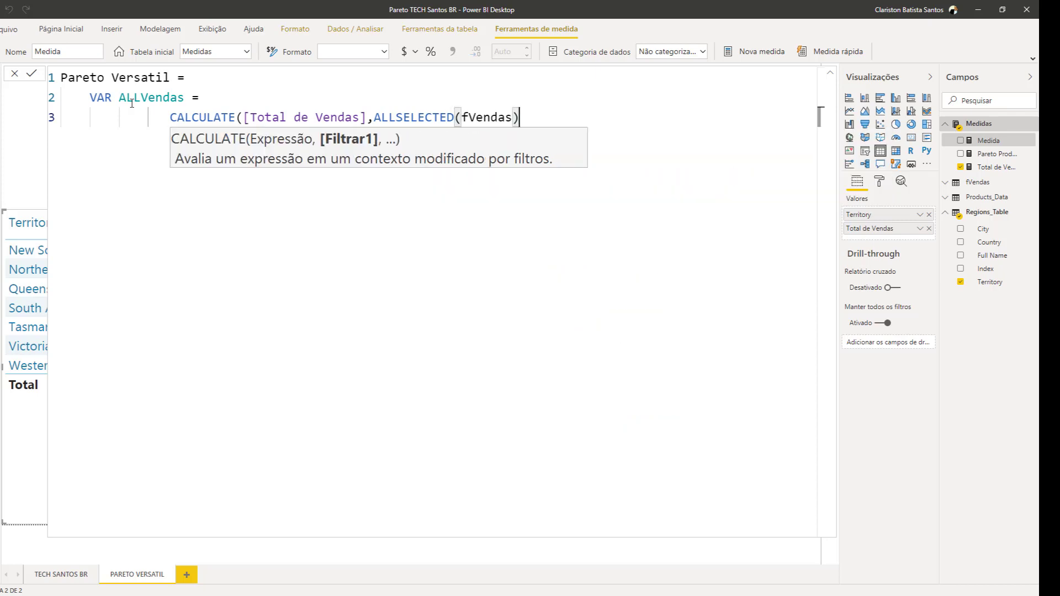
pyautogui.write(')')
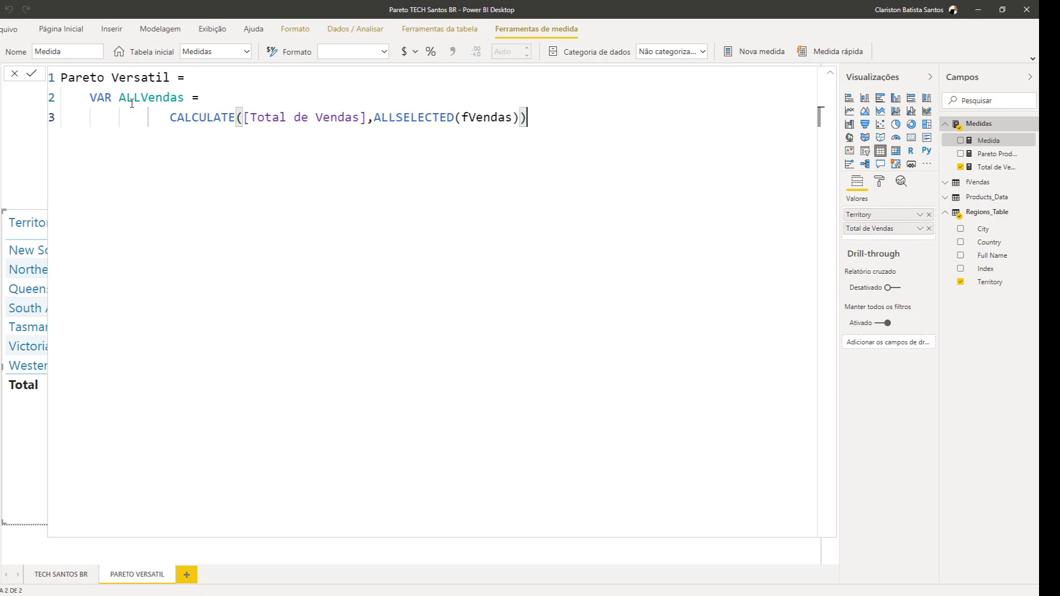
# Add a RETURN statement that outputs ALLVendas and commit the Pareto Versatil measure
pyautogui.press('Return')
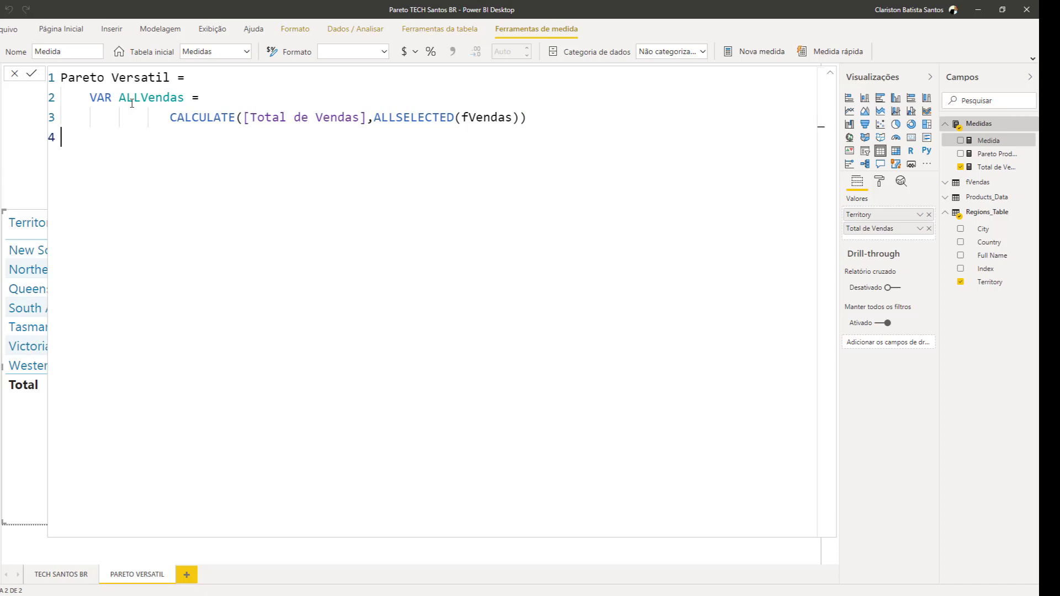
pyautogui.write('RETURN')
pyautogui.press('Return')
pyautogui.write('ALL')
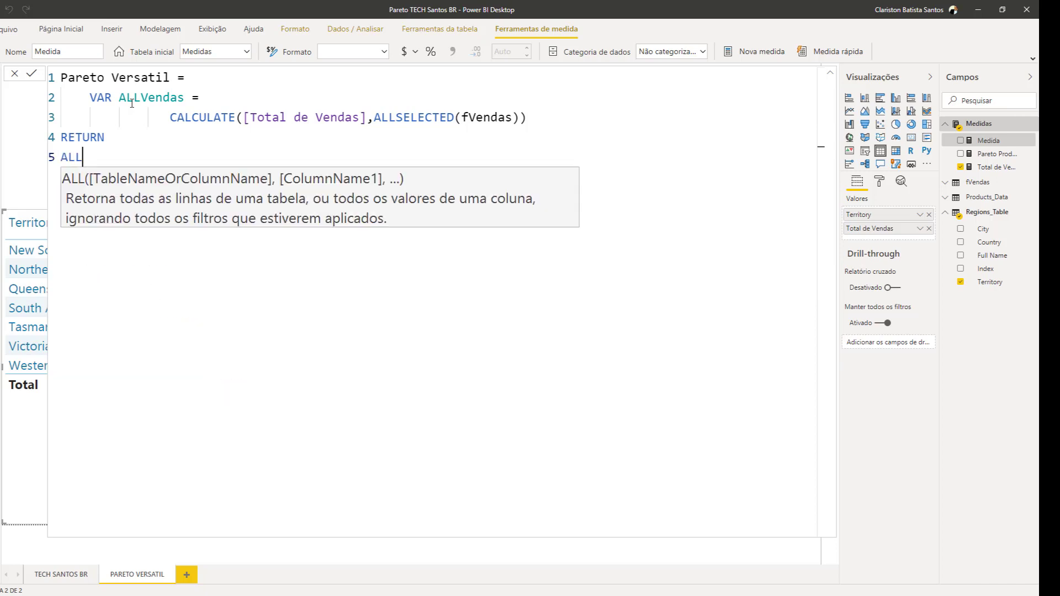
pyautogui.write('Vendas')
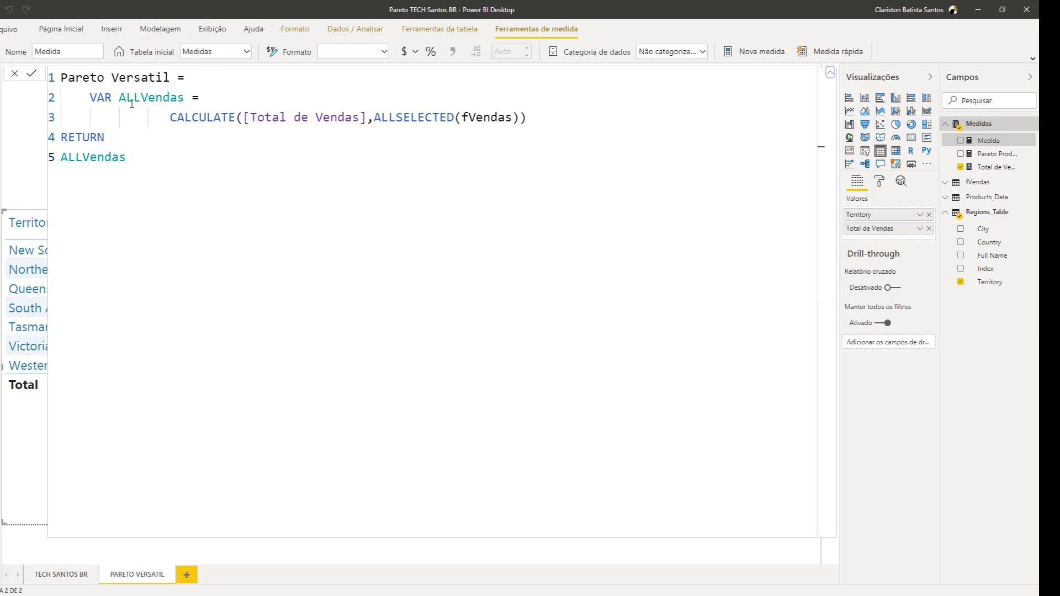
pyautogui.press('Return')
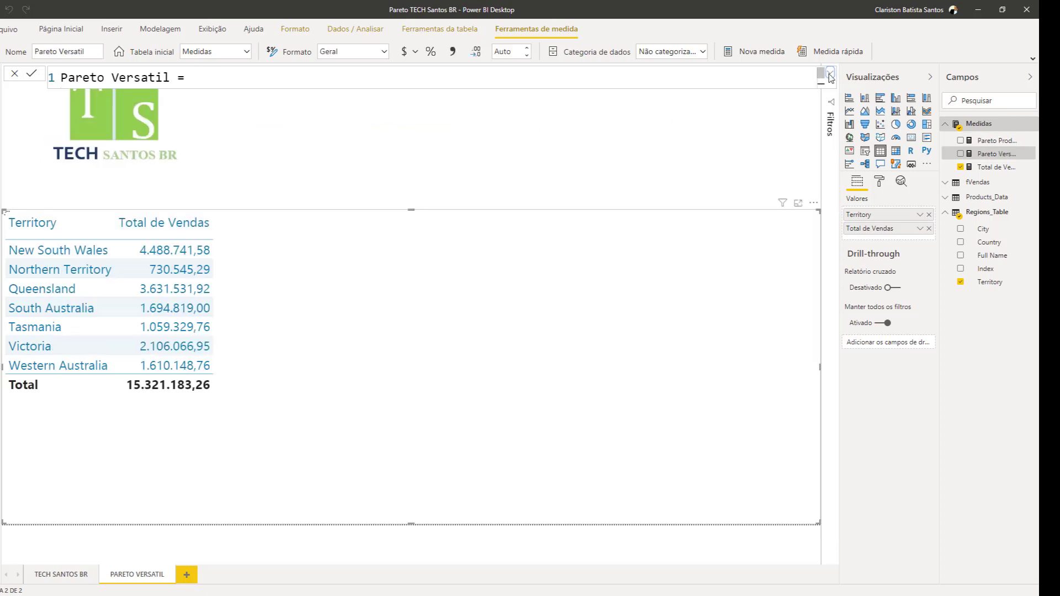
# Collapse the formula editor and add the Pareto Versatil measure to the table beside Total de Vendas
pyautogui.click(830, 75)
pyautogui.click(829, 75)
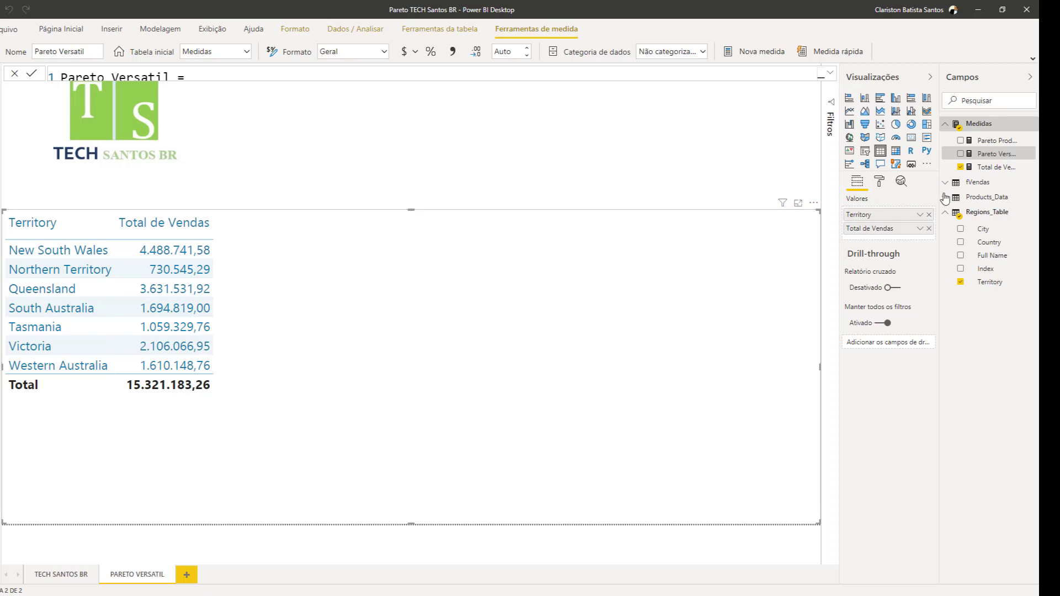
pyautogui.moveTo(982, 154); pyautogui.dragTo(390, 249)
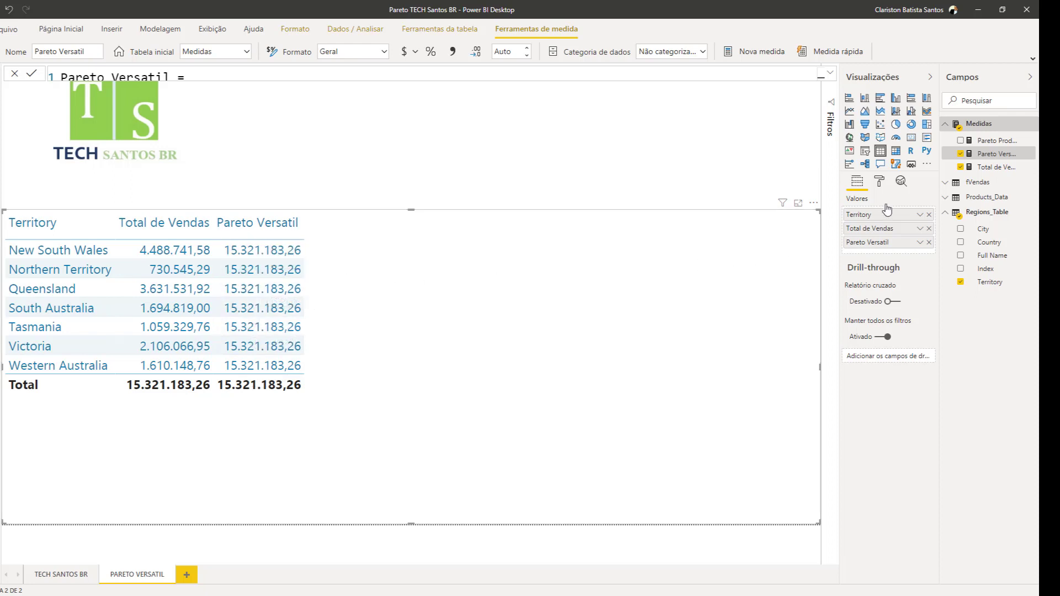
# Expand the Pareto Versatil formula again and delete its RETURN and ALLVendas lines at the end
pyautogui.click(830, 73)
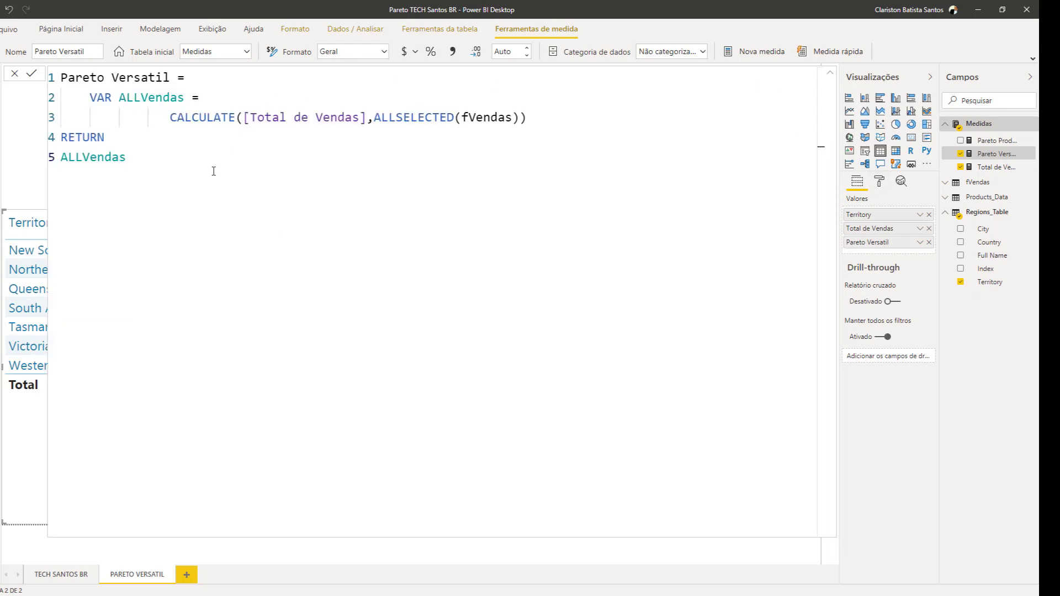
pyautogui.moveTo(137, 161); pyautogui.dragTo(64, 140)
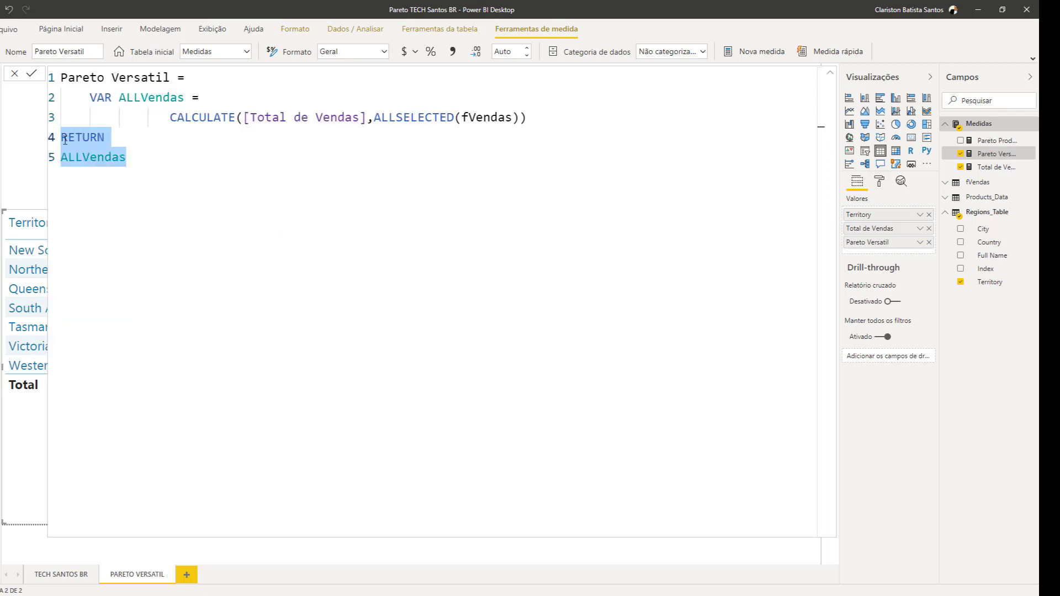
pyautogui.press('BackSpace')
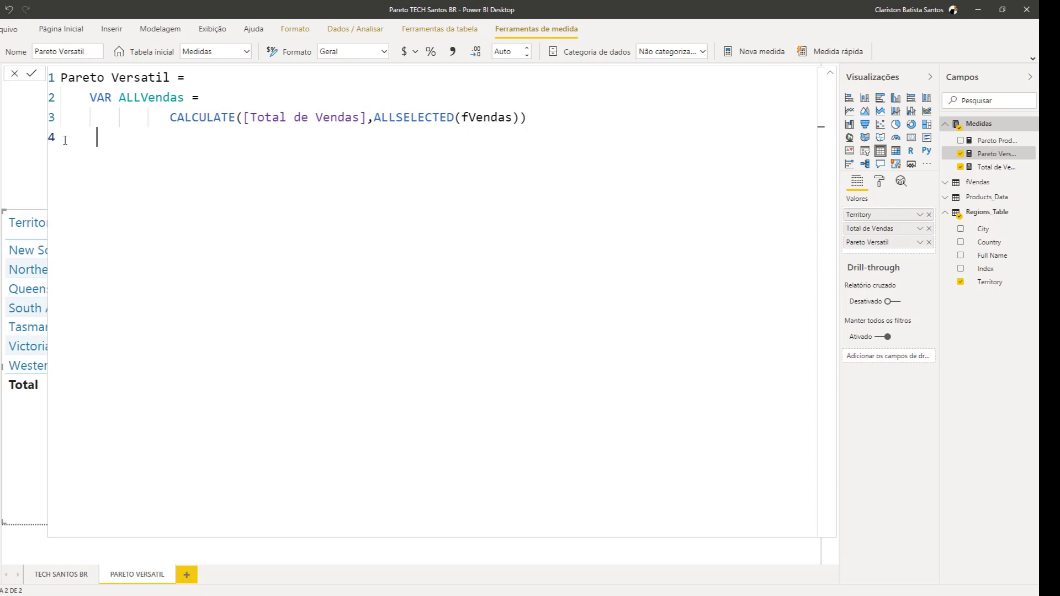
# Declare a second variable named Vendas in the formula and set it equal to the [Total de Vendas] measure
pyautogui.write('var')
pyautogui.press('BackSpace')
pyautogui.press('BackSpace')
pyautogui.press('BackSpace')
pyautogui.write('VAR Vendas ')
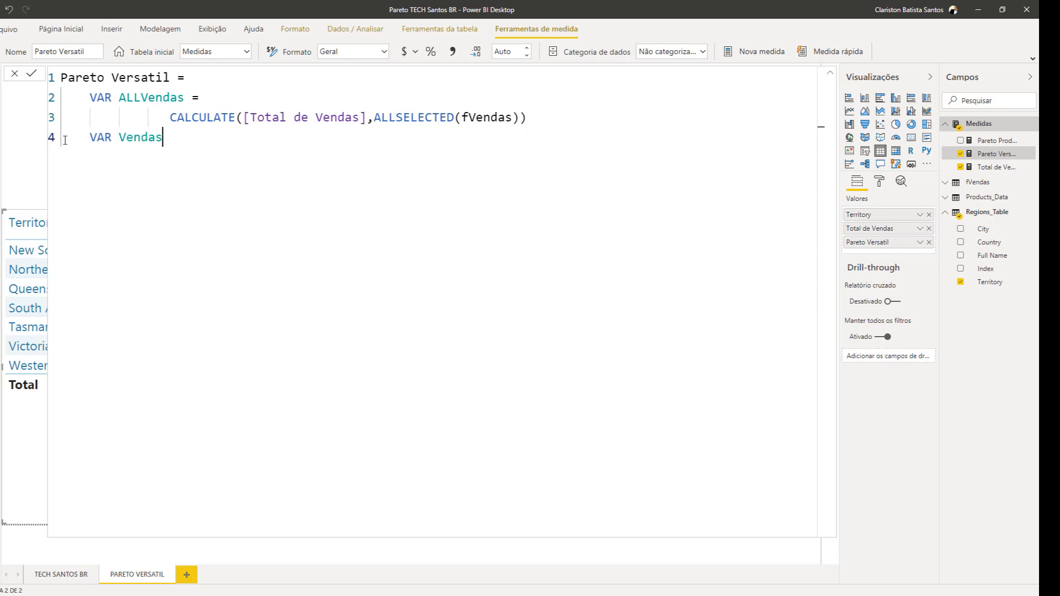
pyautogui.write('= TO')
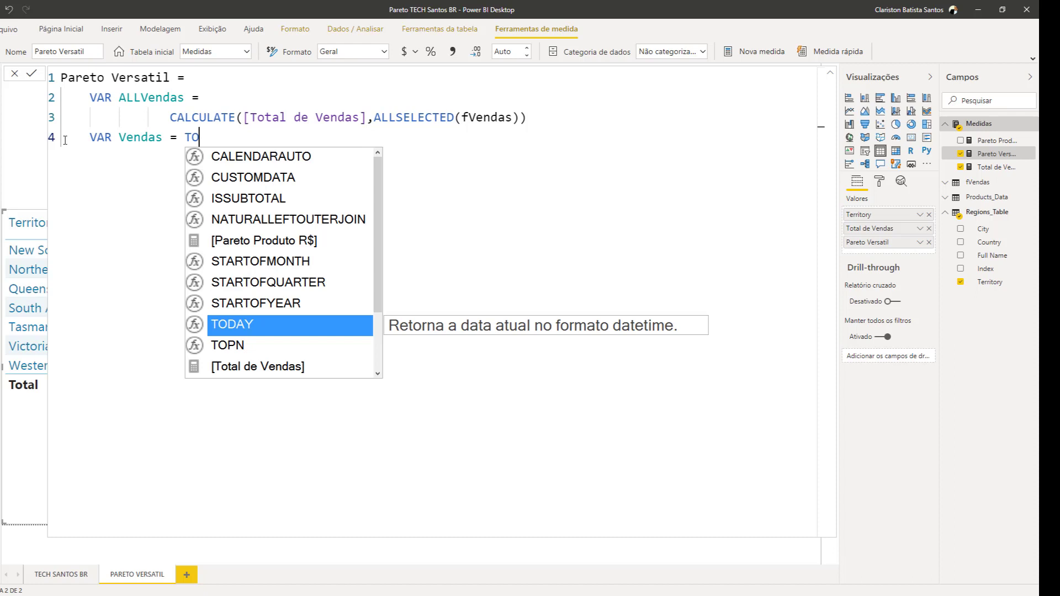
pyautogui.press('Down')
pyautogui.press('Down')
pyautogui.press('Tab')
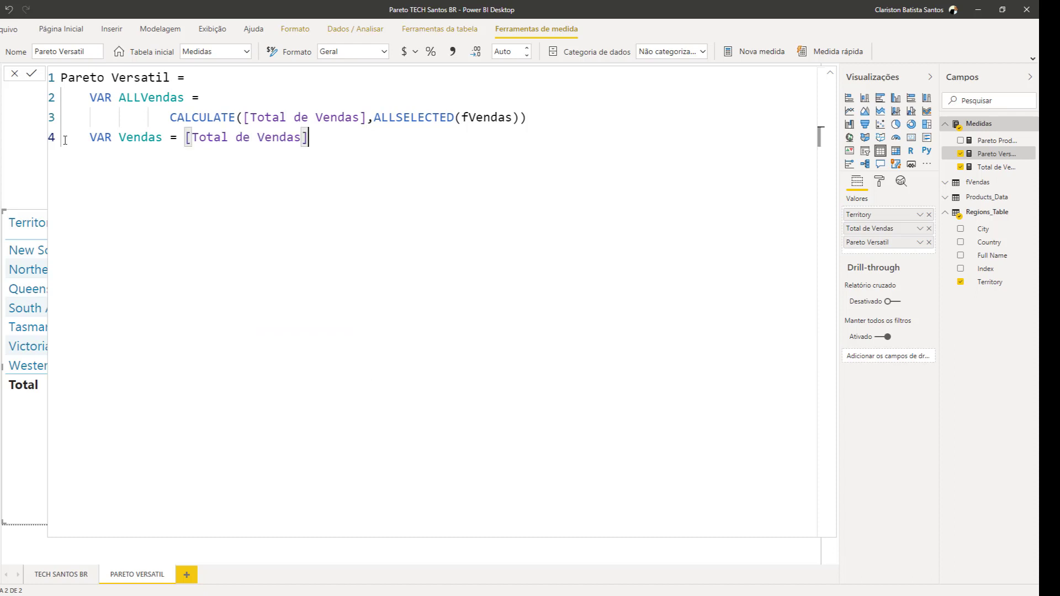
# Add a RETURN statement that outputs Vendas, commit the measure and collapse the editor to view the table
pyautogui.hotkey('shift', 'Return')
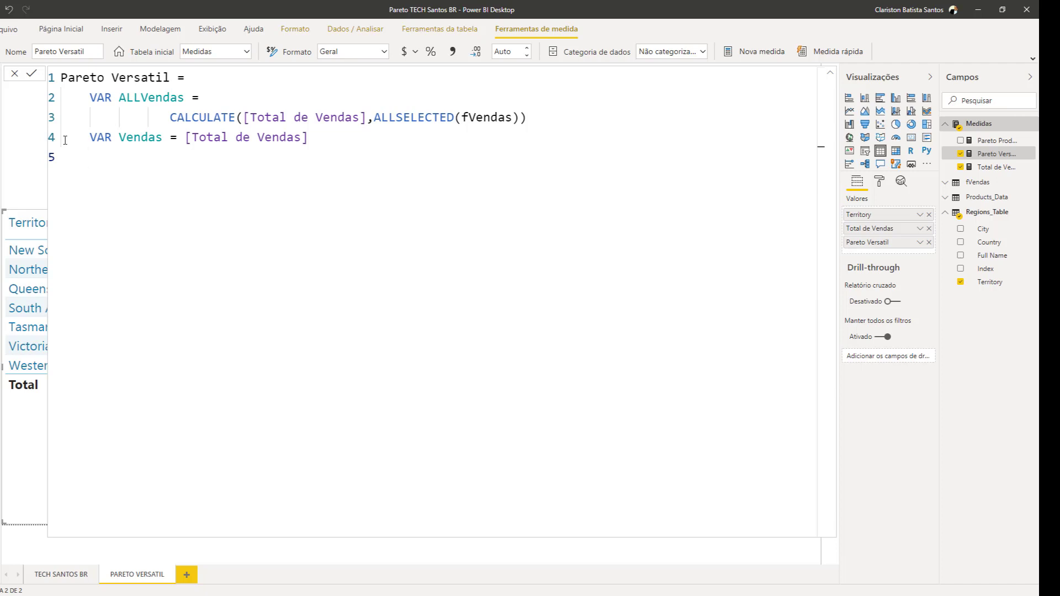
pyautogui.write('RETURN')
pyautogui.press('Return')
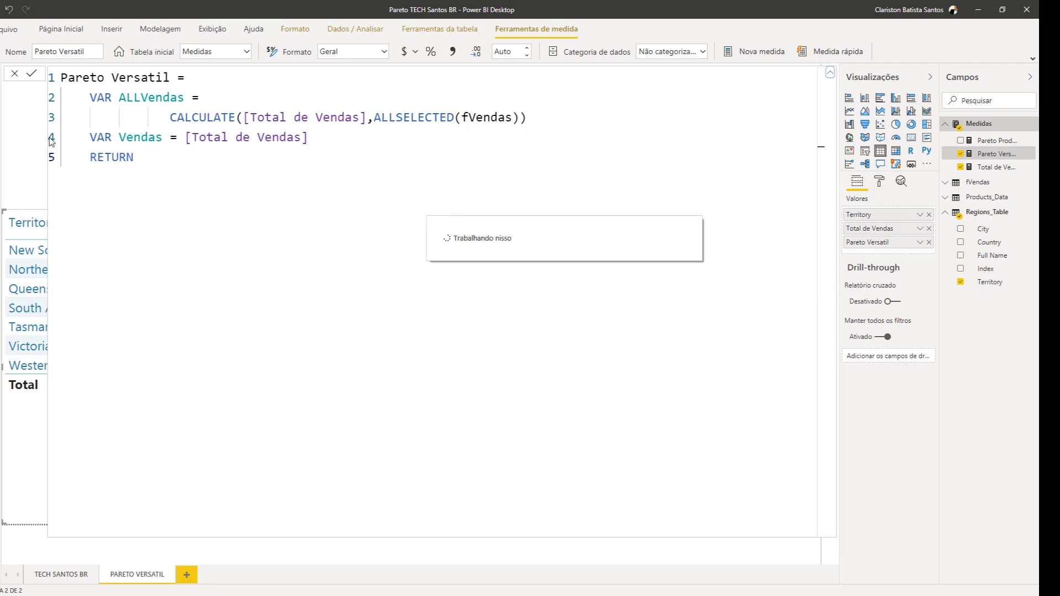
pyautogui.click(143, 160)
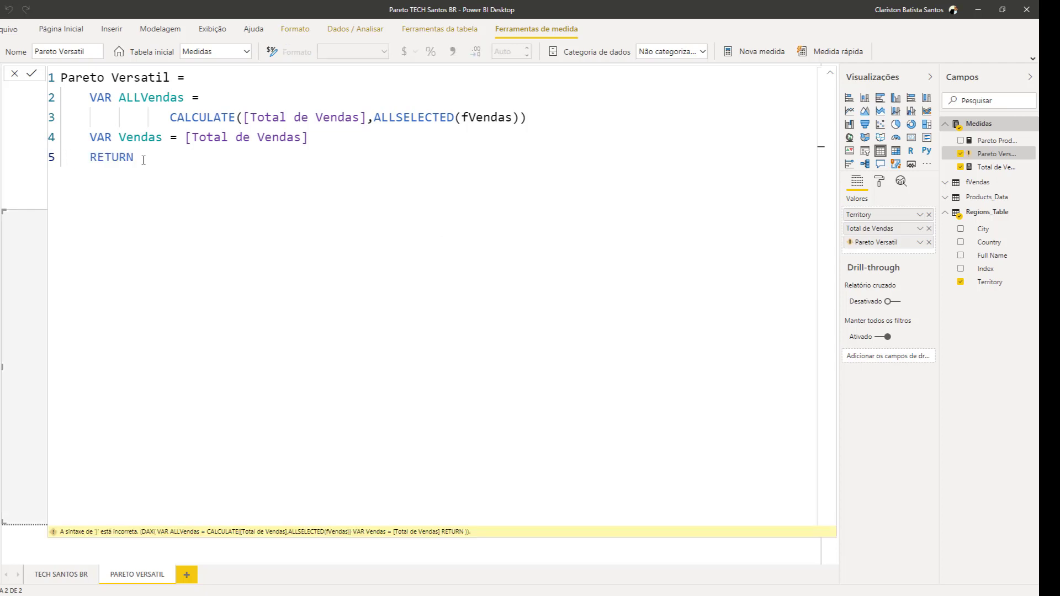
pyautogui.hotkey('shift', 'Return')
pyautogui.write('VENDAS')
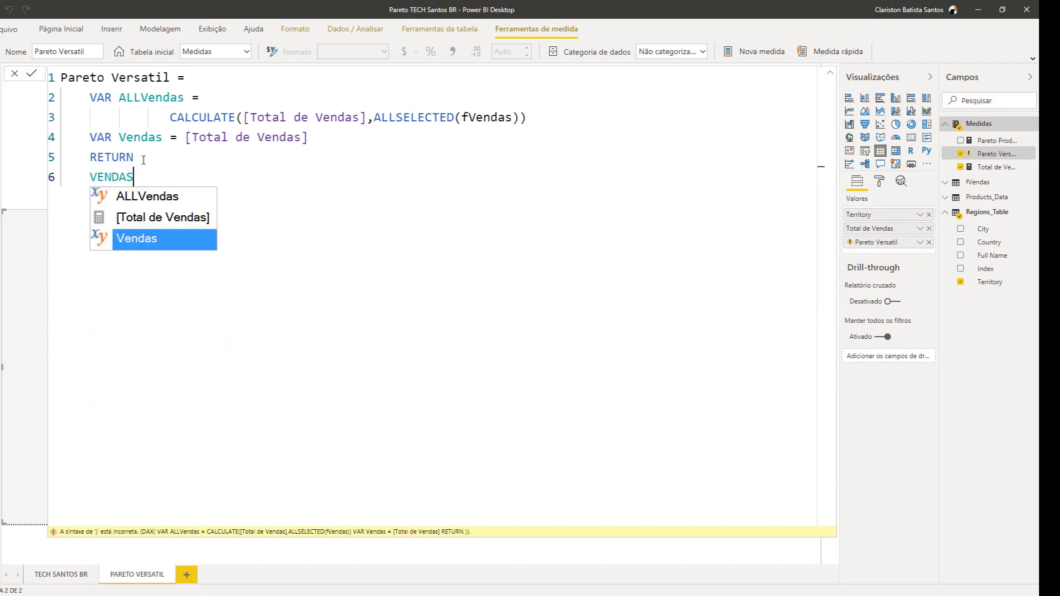
pyautogui.press('Tab')
pyautogui.press('Return')
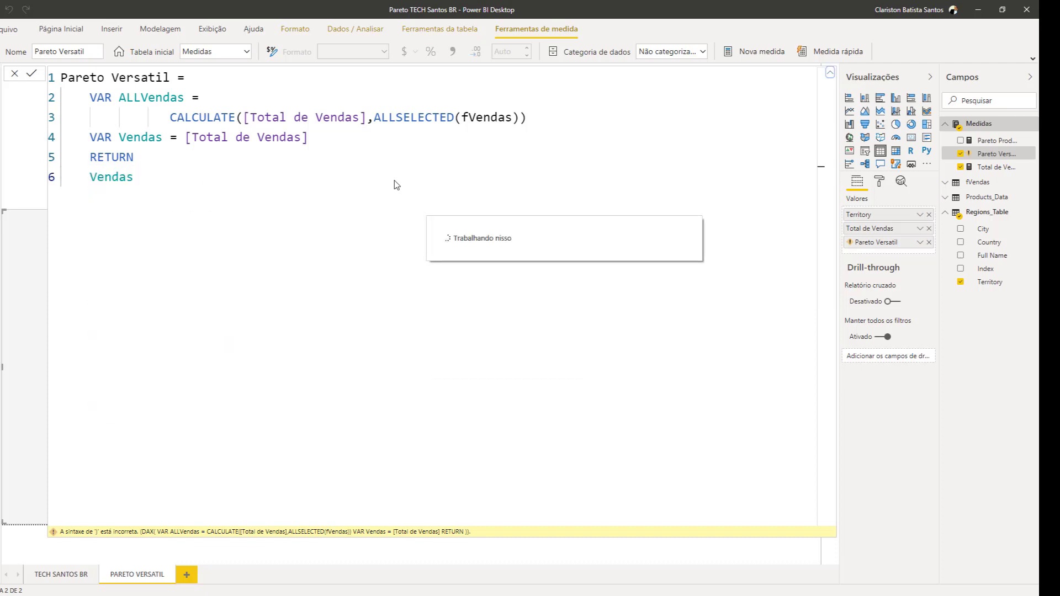
pyautogui.click(830, 73)
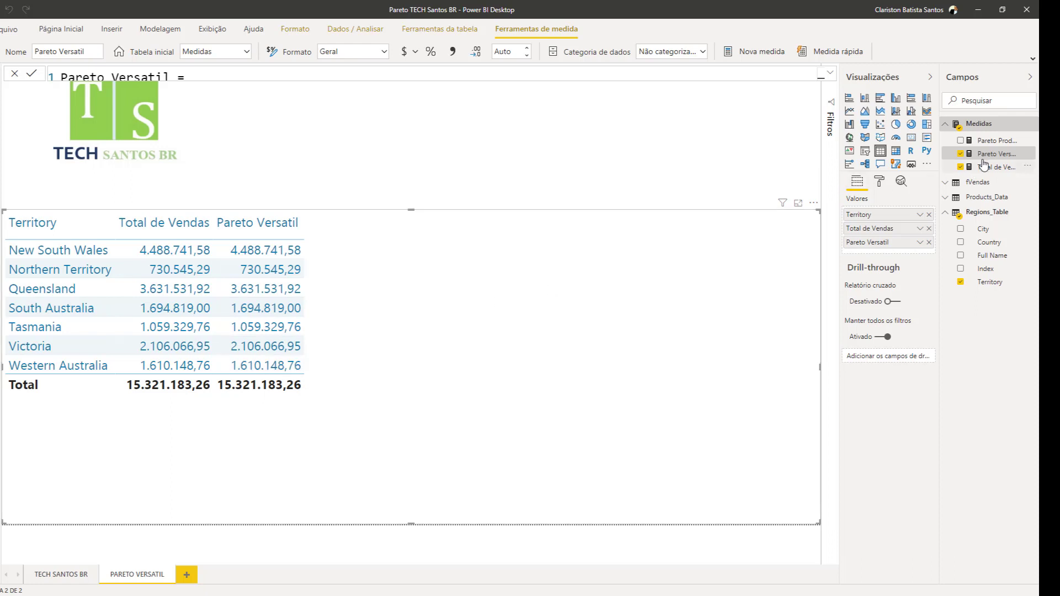
# Expand the formula again and remove the RETURN and Vendas lines below the variable declarations
pyautogui.click(830, 72)
pyautogui.moveTo(90, 155); pyautogui.dragTo(138, 178)
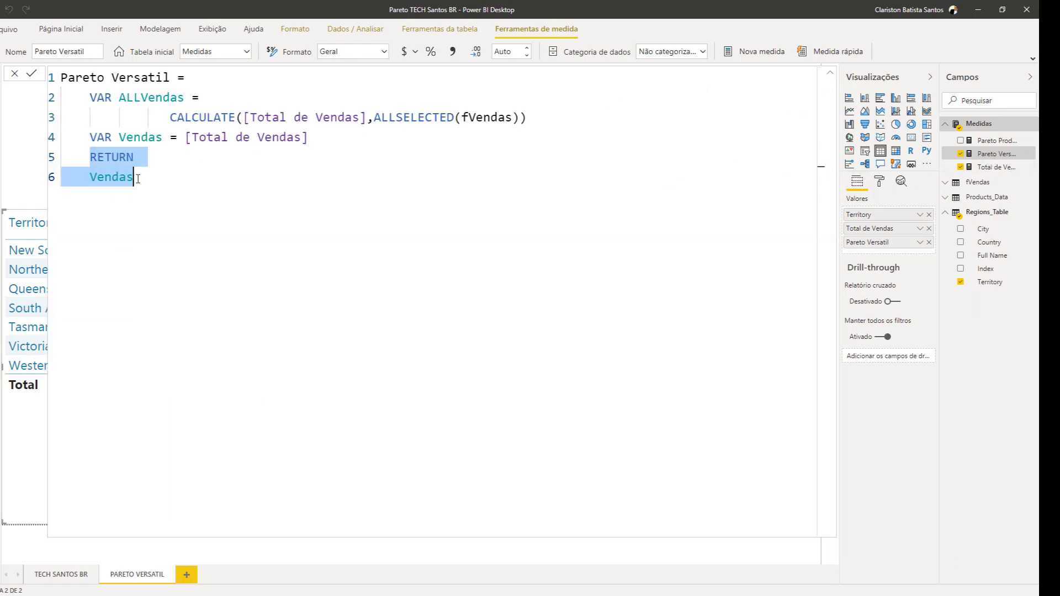
pyautogui.press('BackSpace')
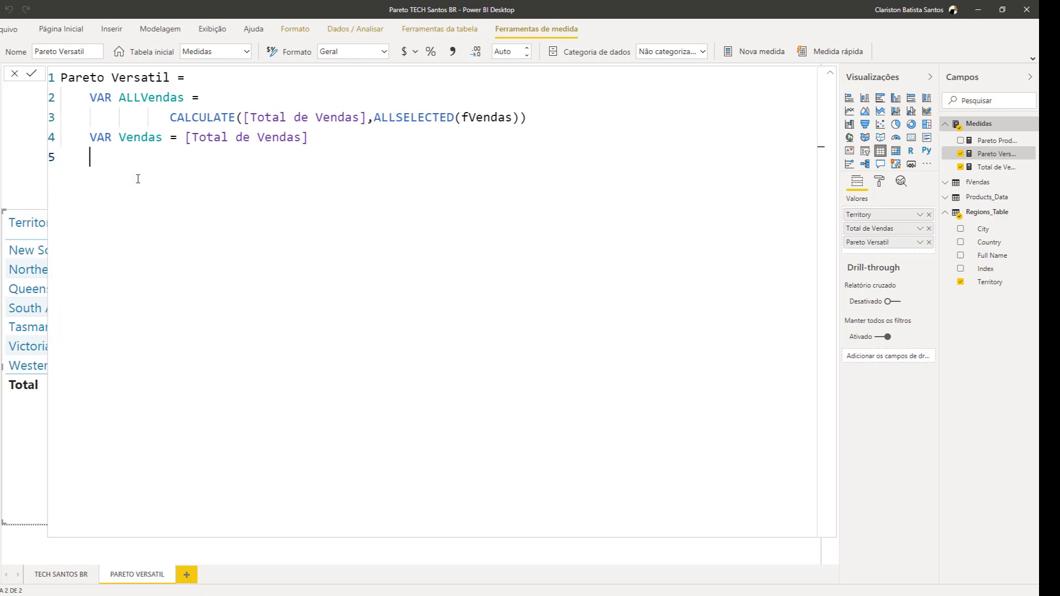
# Declare a third variable named SummarizeTable below the Vendas variable
pyautogui.write('VAR')
pyautogui.write('SummarizeT')
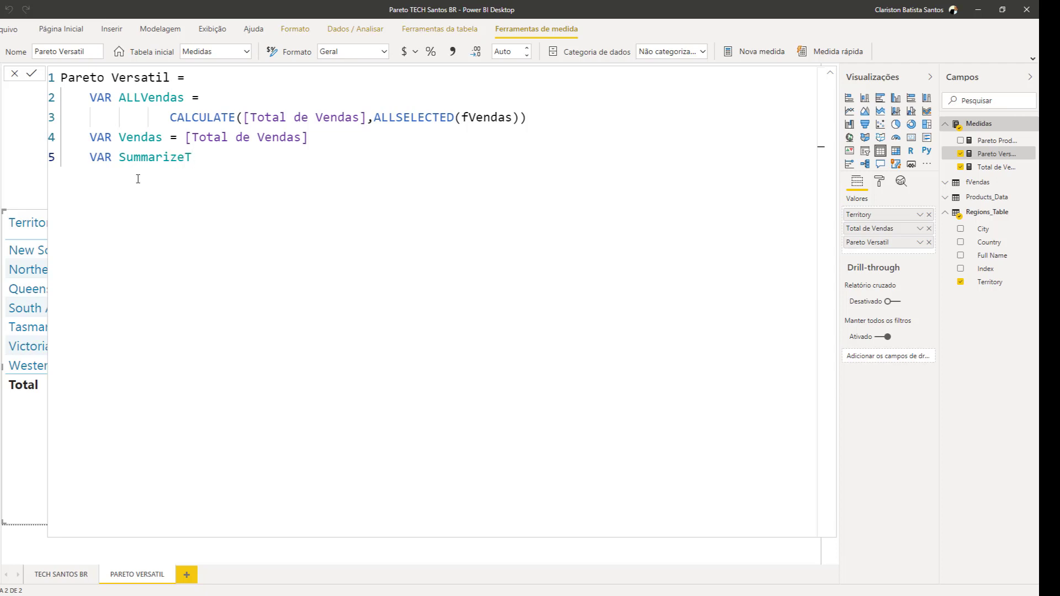
pyautogui.write('abv')
pyautogui.press('BackSpace')
pyautogui.write('le =')
# Start the SummarizeTable expression on a new indented line with the SUMMARIZE function
pyautogui.hotkey('shift', 'Return')
pyautogui.press('BackSpace')
pyautogui.press('BackSpace')
pyautogui.press('BackSpace')
pyautogui.write('SUM')
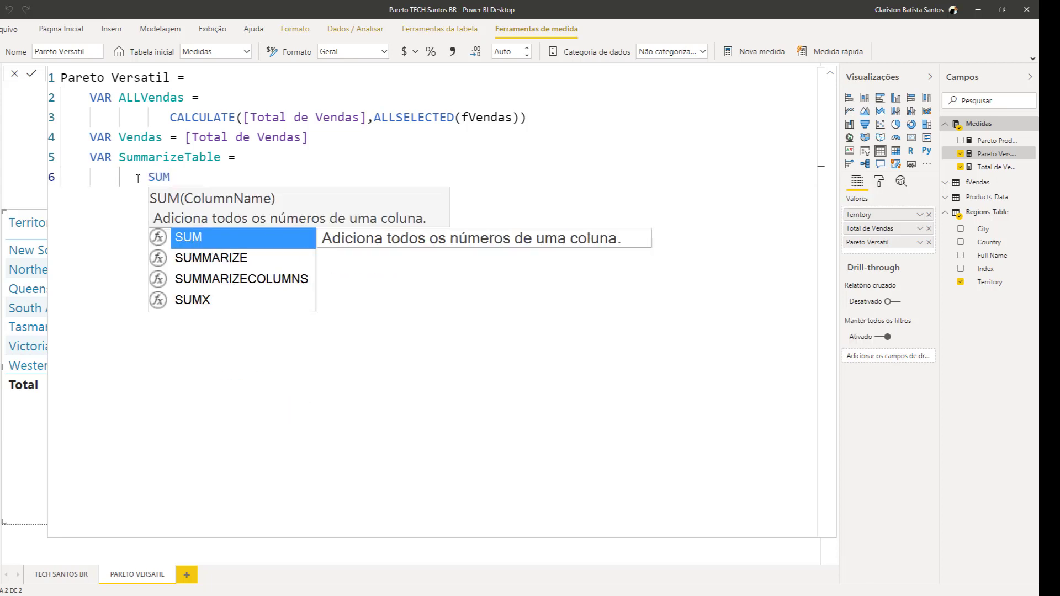
pyautogui.press('Down')
pyautogui.press('Tab')
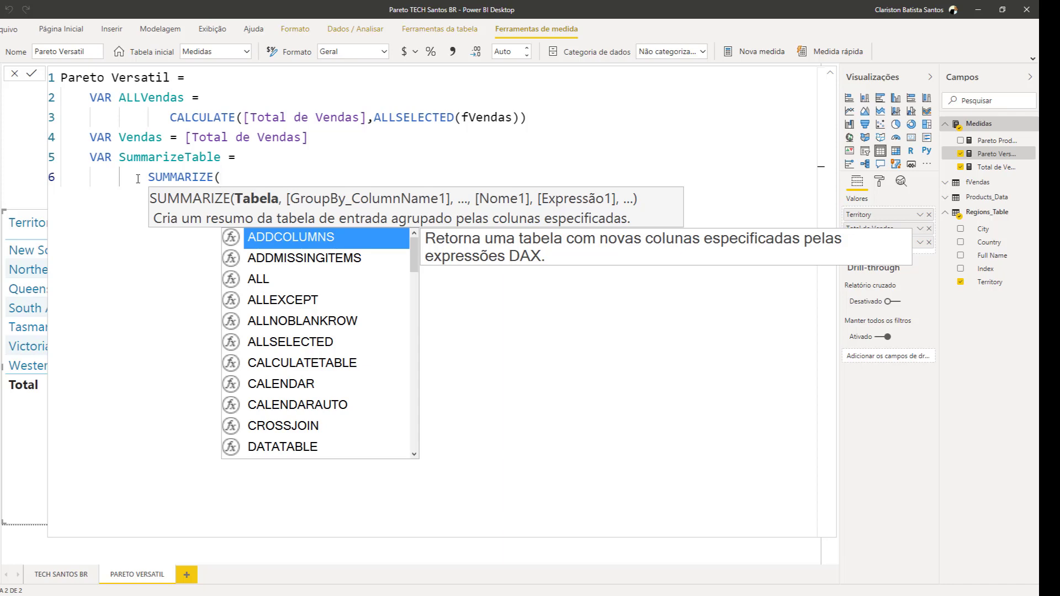
# Supply ALLSELECTED(Regions_Table) as the SUMMARIZE table and Regions_Table[Territory] as its grouping column, each on its own line
pyautogui.hotkey('shift', 'Return')
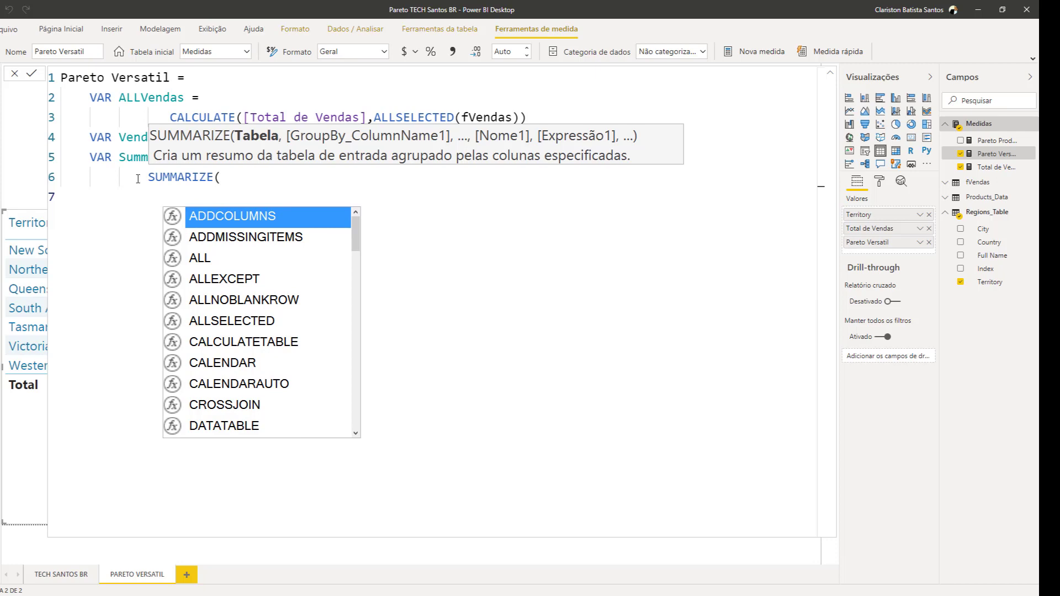
pyautogui.write('ALLSE')
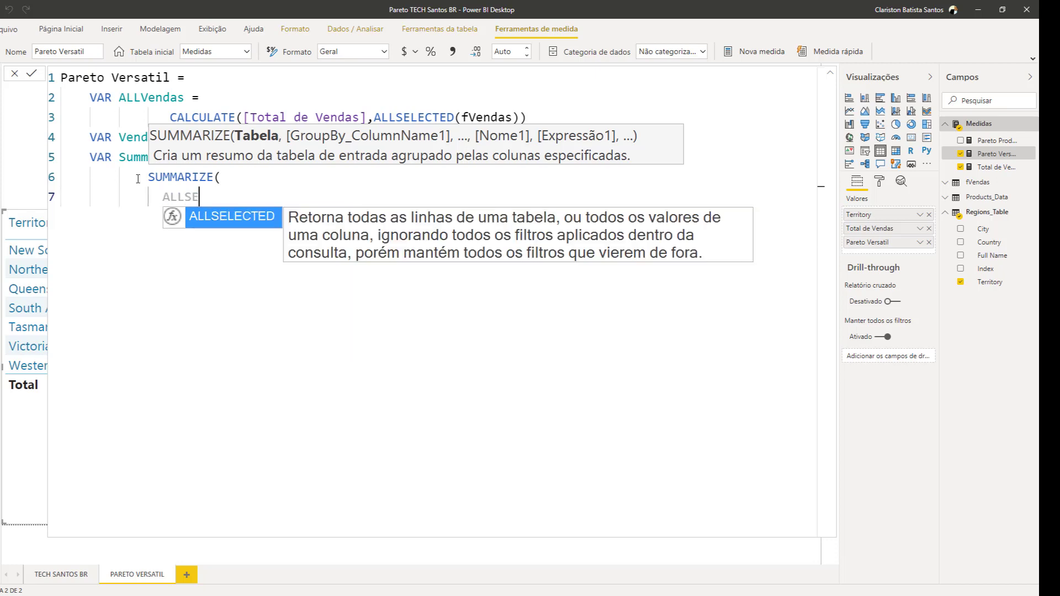
pyautogui.press('Tab')
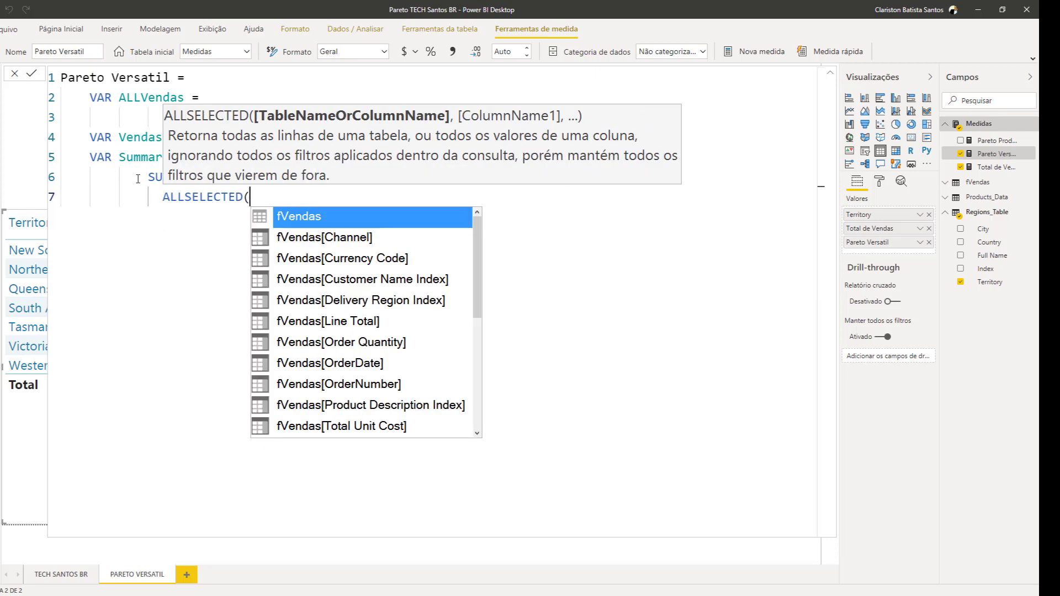
pyautogui.write('REG')
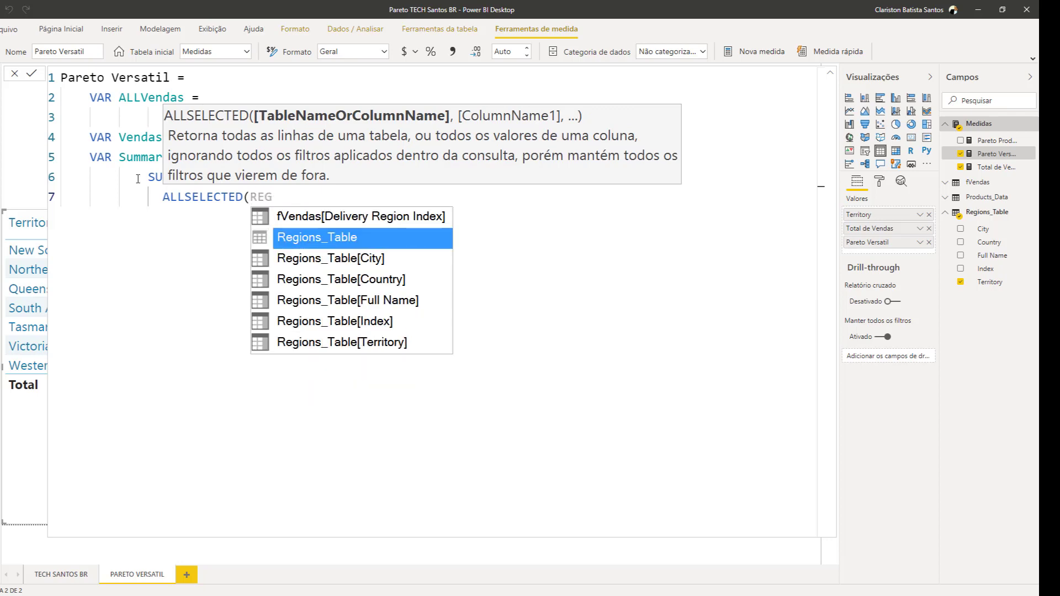
pyautogui.press('Tab')
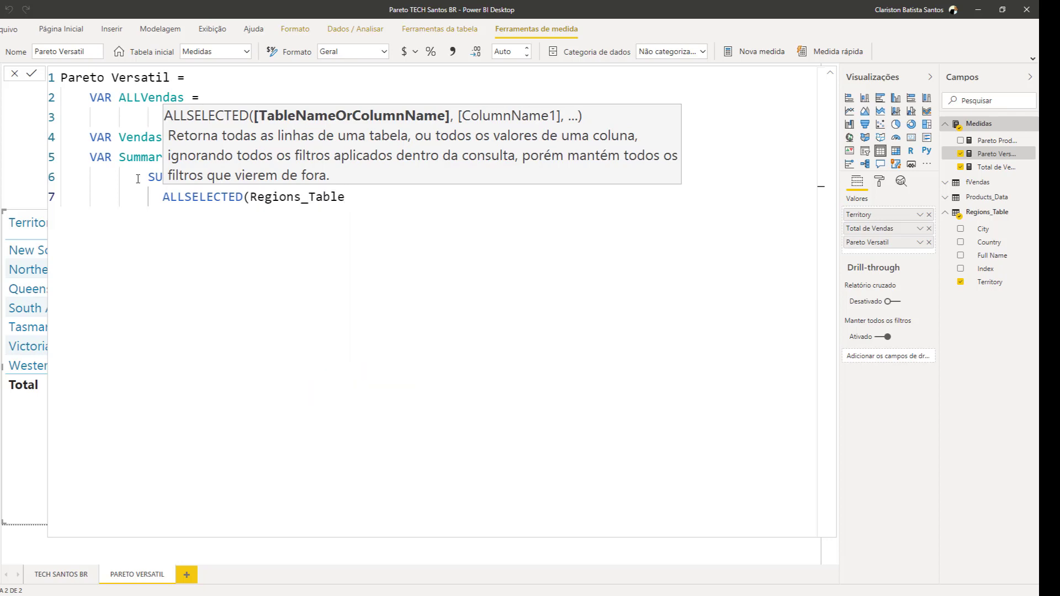
pyautogui.write('),')
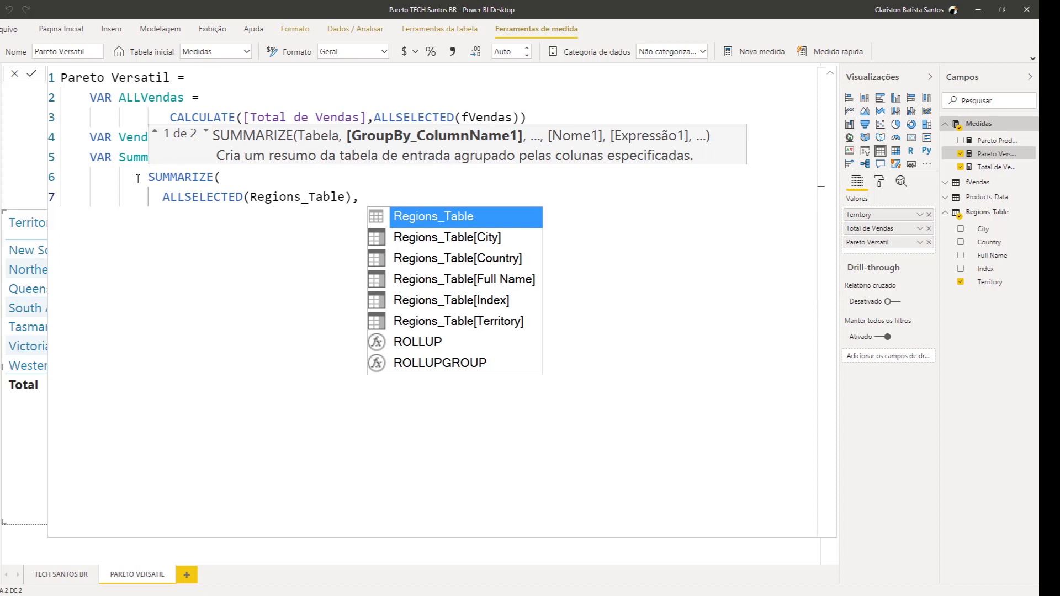
pyautogui.hotkey('shift', 'Return')
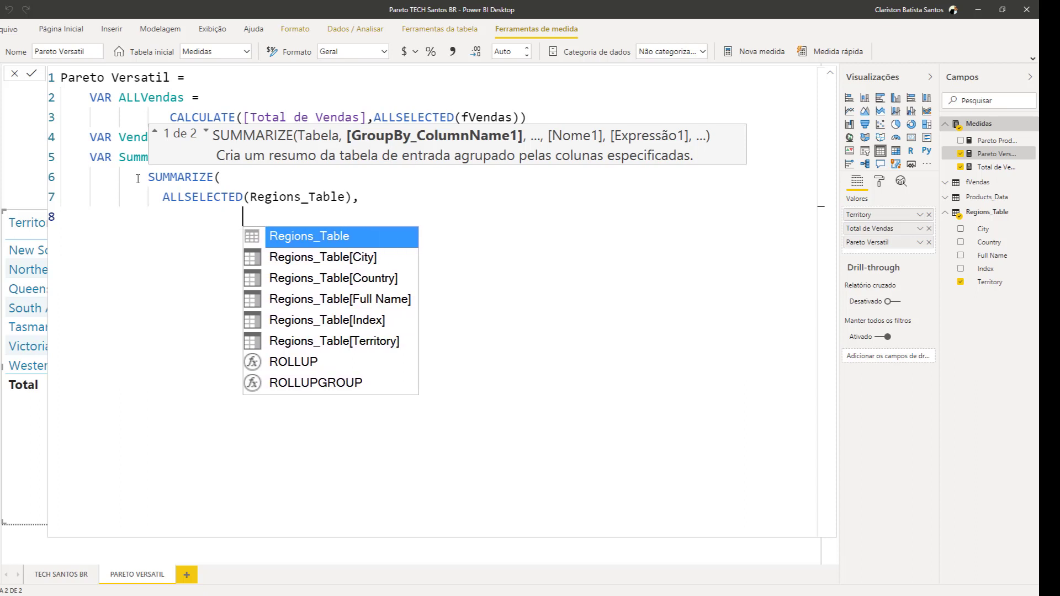
pyautogui.write('T')
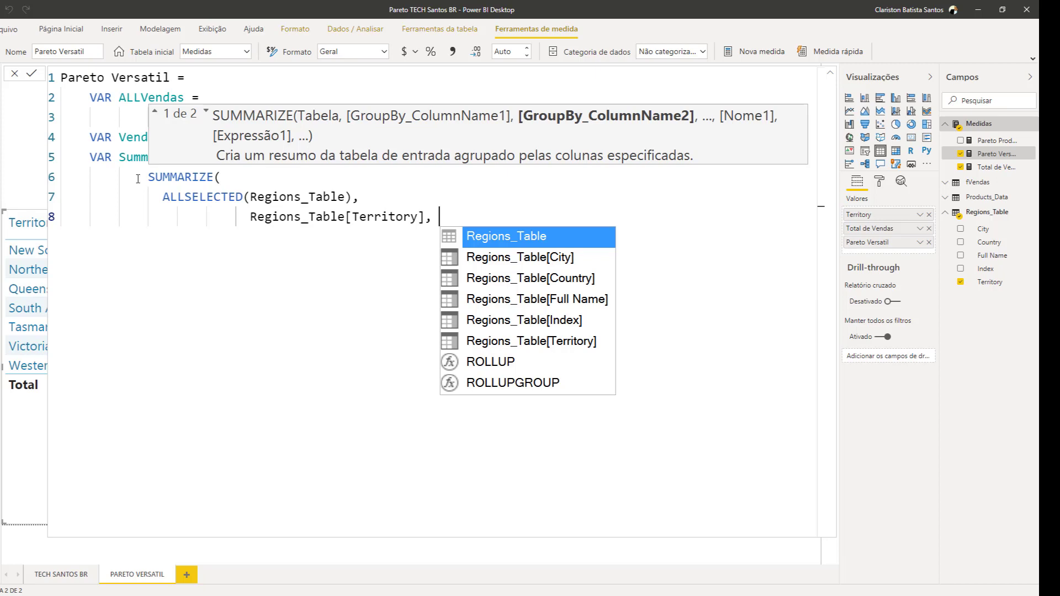
# Add a summarized column named " Total" that evaluates [Total de Vendas], and close the SUMMARIZE function
pyautogui.write('~')
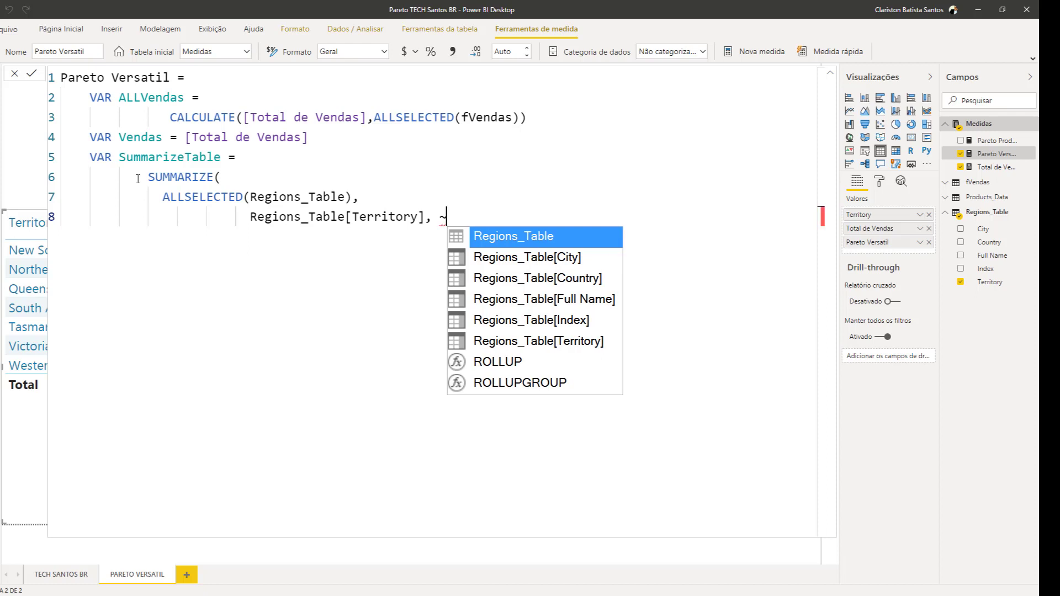
pyautogui.press('BackSpace')
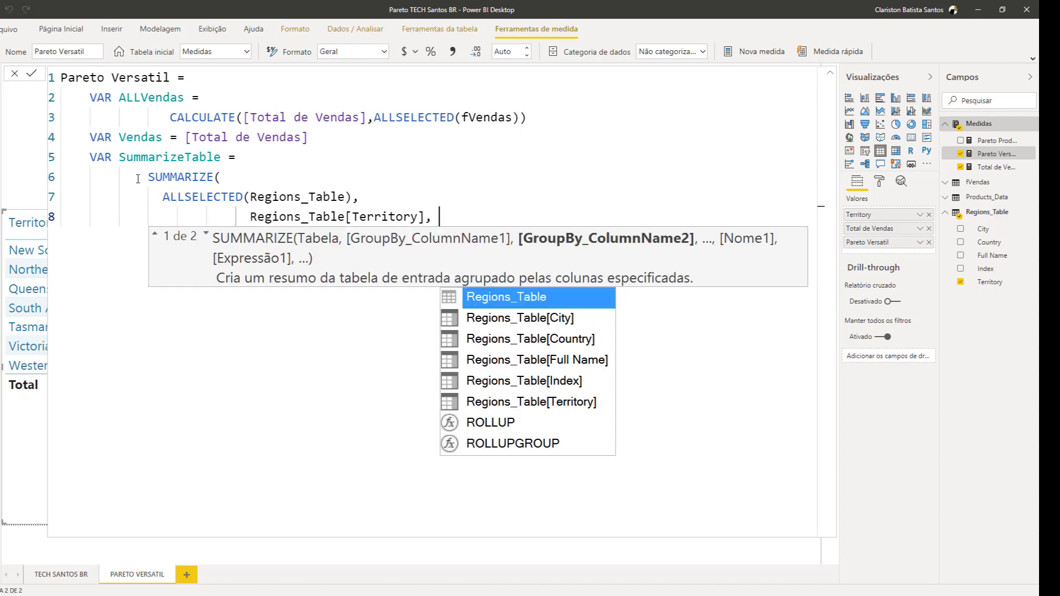
pyautogui.write('" tOTAL')
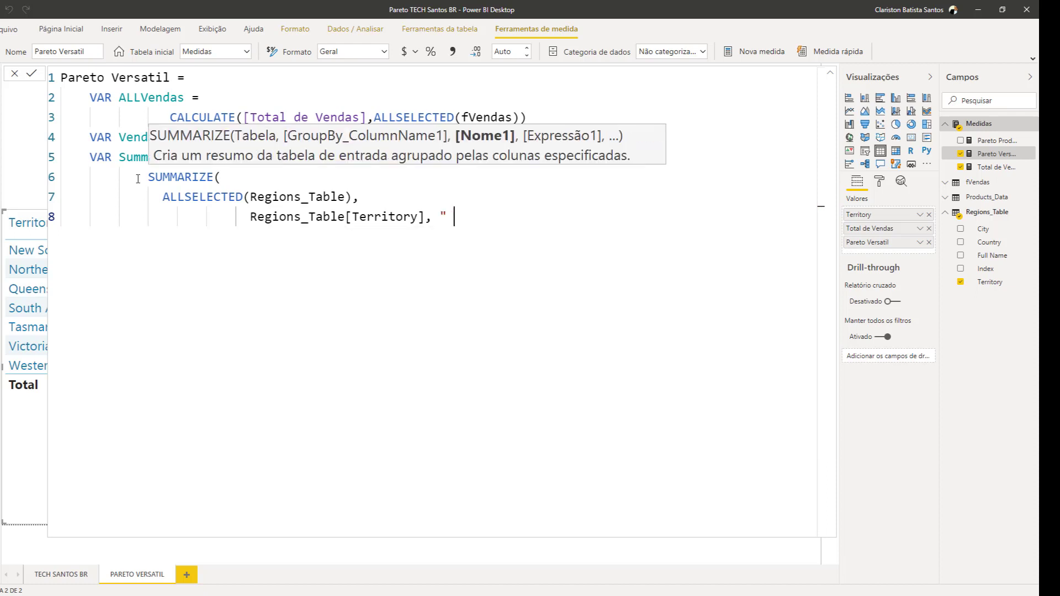
pyautogui.press('BackSpace')
pyautogui.press('BackSpace')
pyautogui.press('BackSpace')
pyautogui.press('BackSpace')
pyautogui.press('BackSpace')
pyautogui.write('Total" , ')
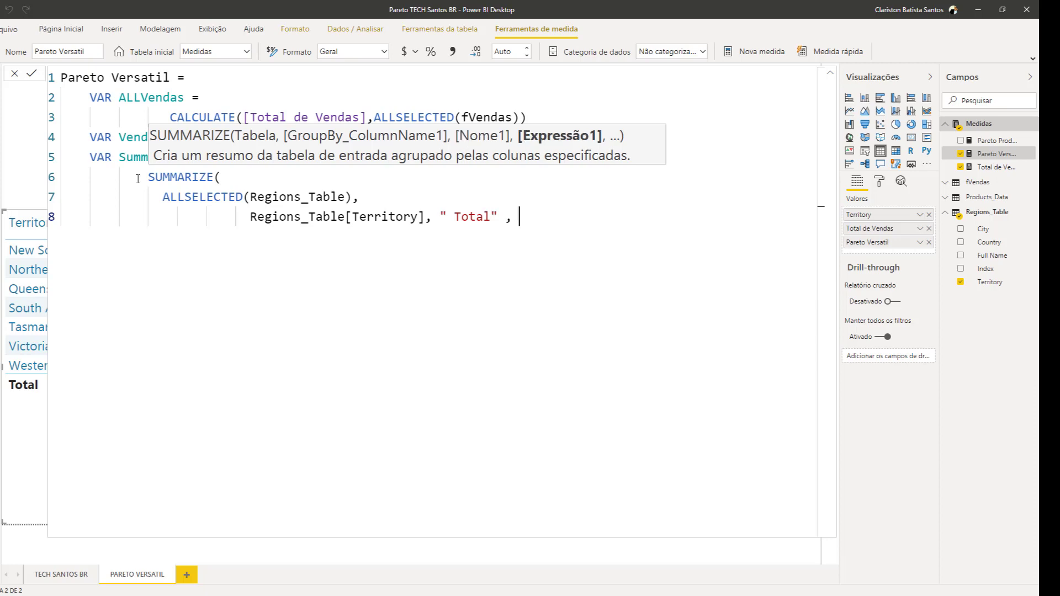
pyautogui.write('total')
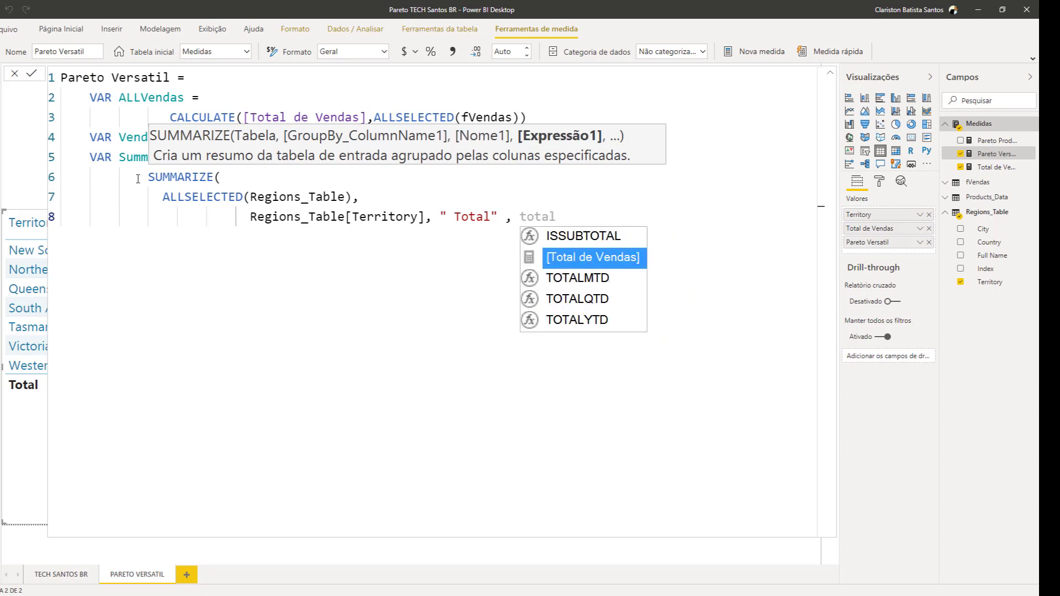
pyautogui.press('Tab')
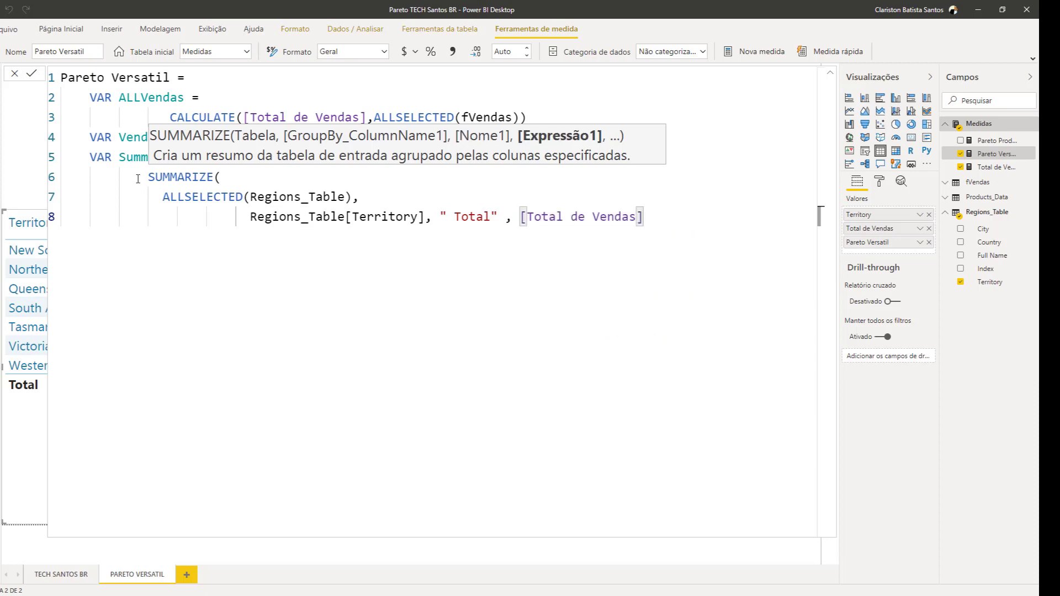
pyautogui.write(')')
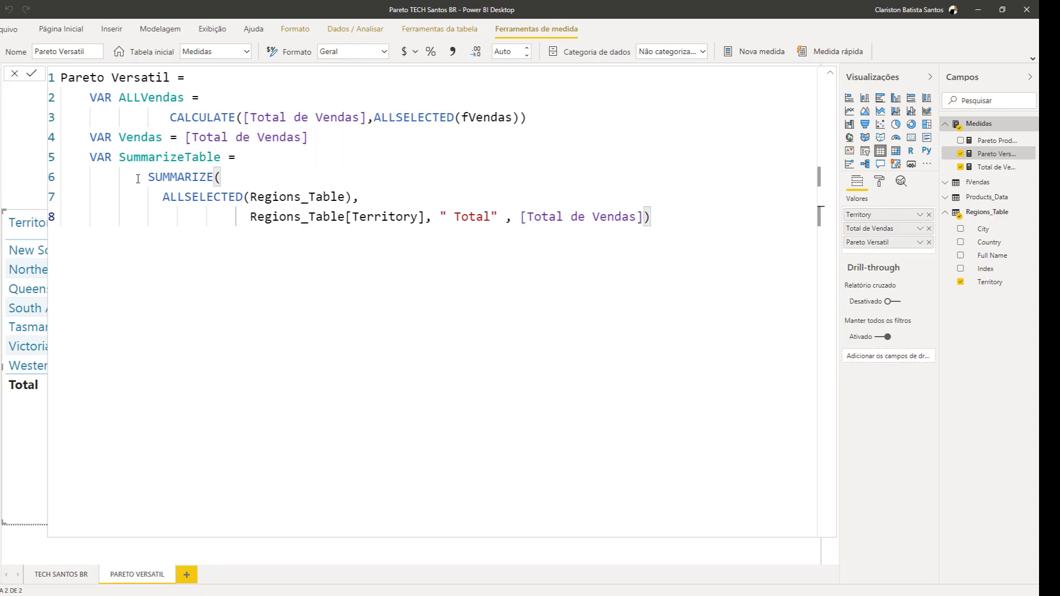
# Declare a fourth variable named Acumulado below the SummarizeTable expression
pyautogui.press('Return')
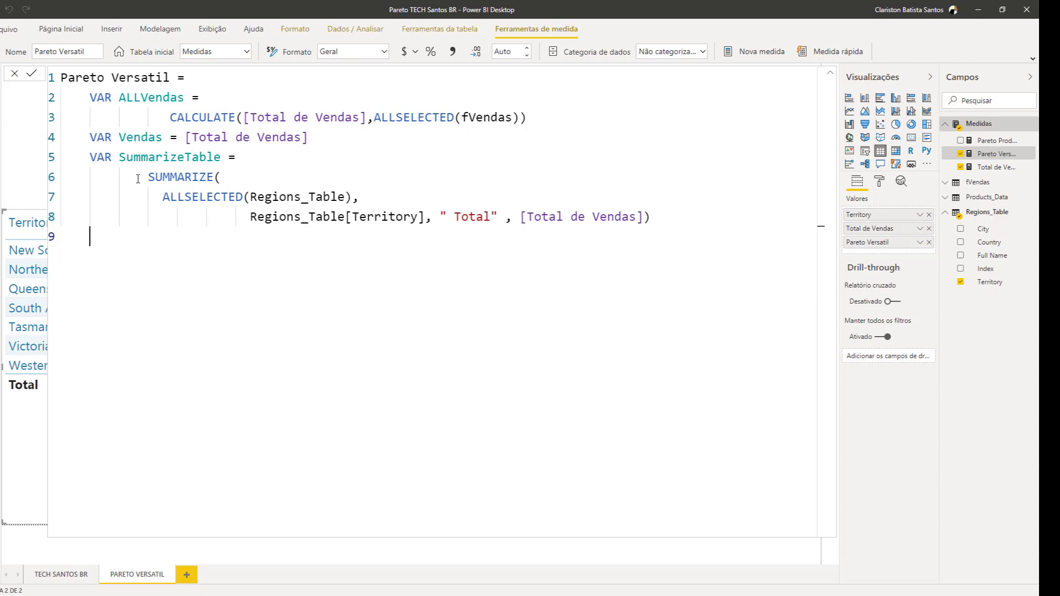
pyautogui.write('VAR Acum')
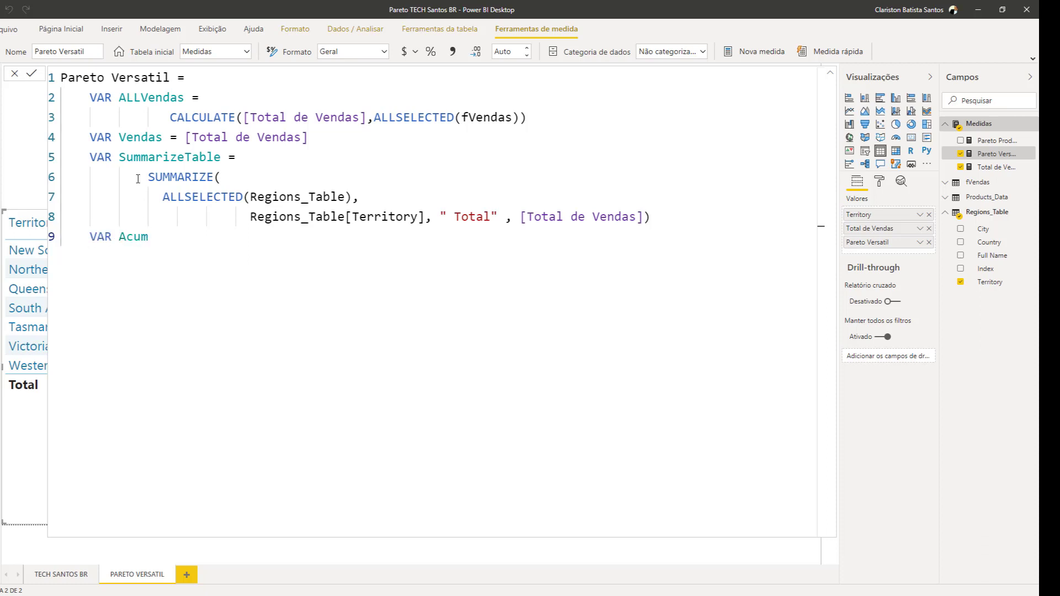
pyautogui.write('ulado =')
pyautogui.press('Return')
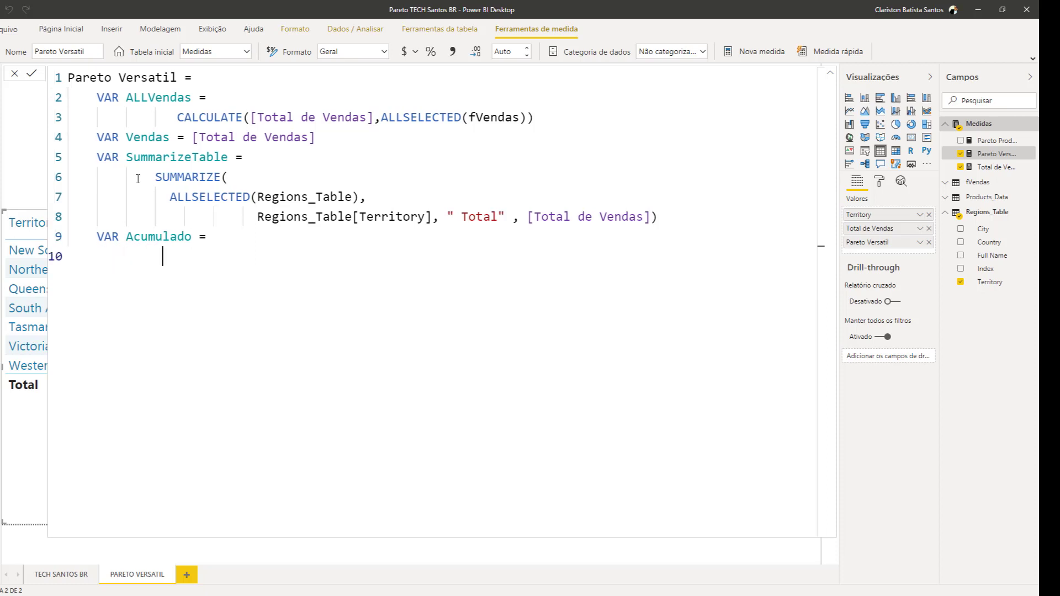
# Start the Acumulado expression on an indented line with SUMX over a FILTER of SummarizeTable
pyautogui.press('BackSpace')
pyautogui.press('BackSpace')
pyautogui.write('SUM')
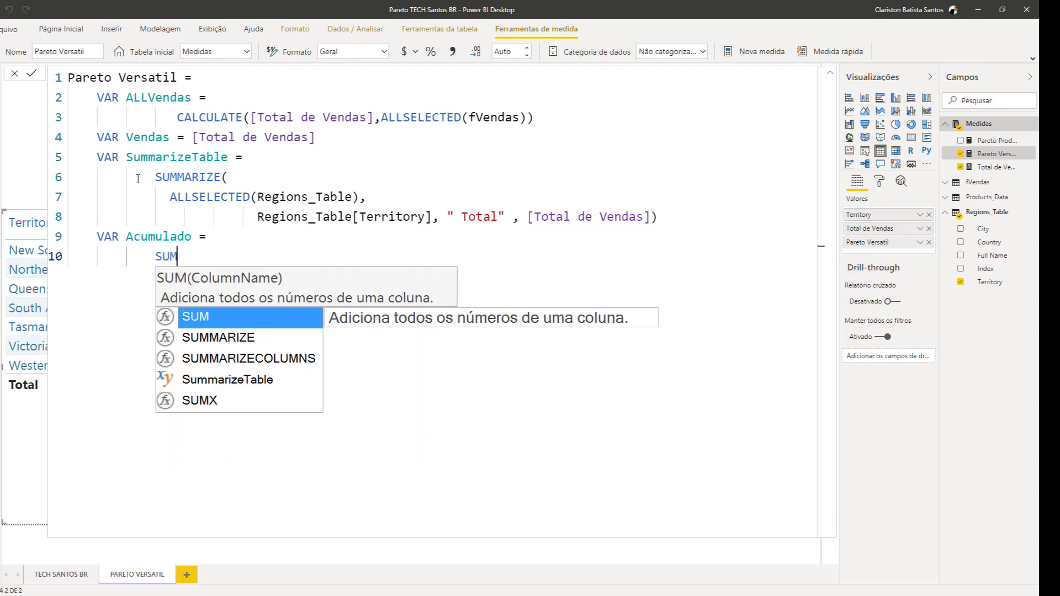
pyautogui.write('X(')
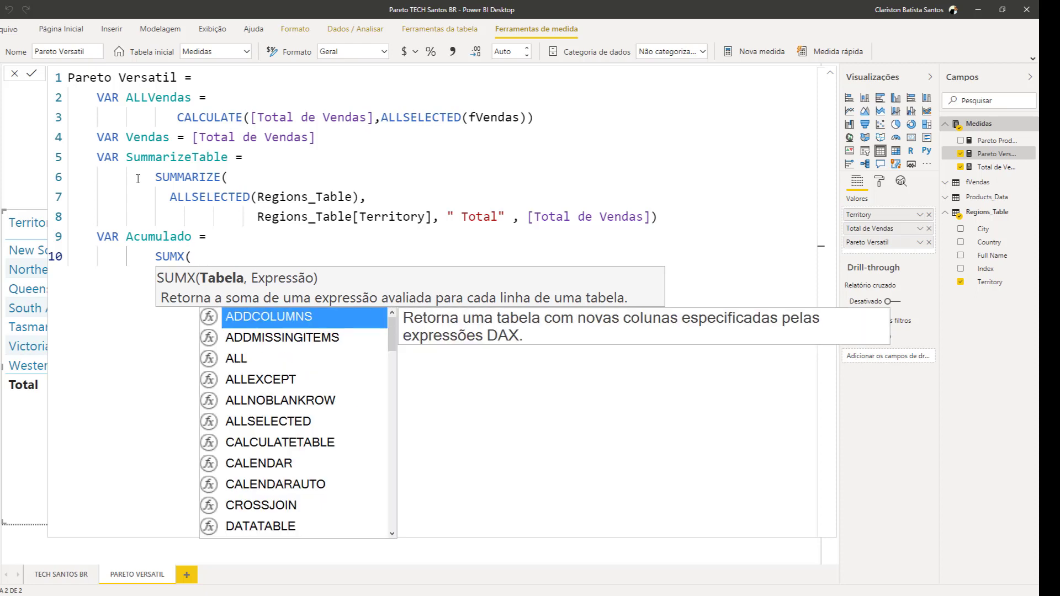
pyautogui.write('FILTER(')
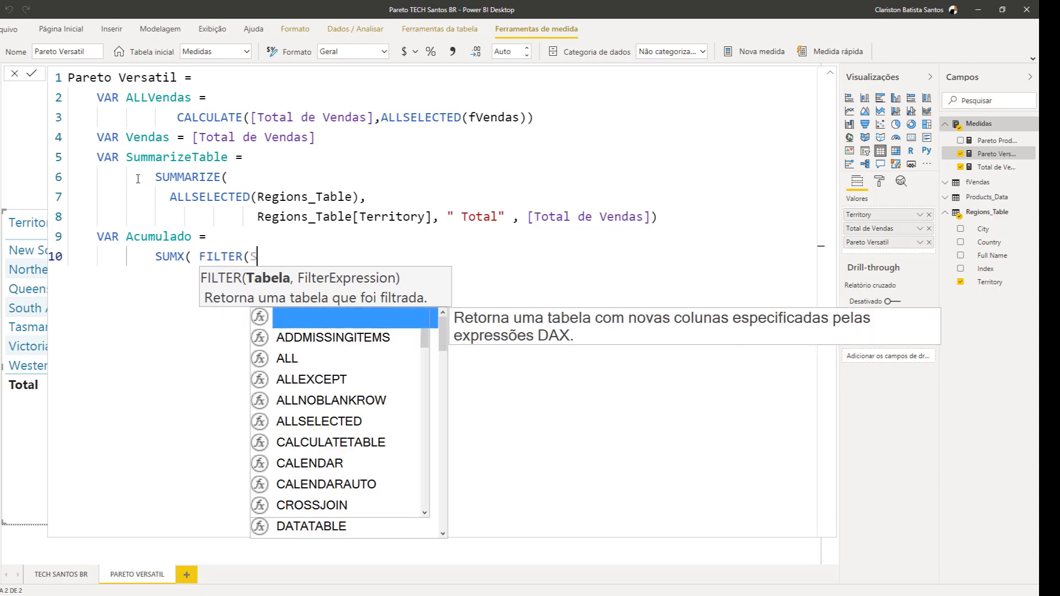
pyautogui.write('SUM')
pyautogui.press('Down')
pyautogui.press('Down')
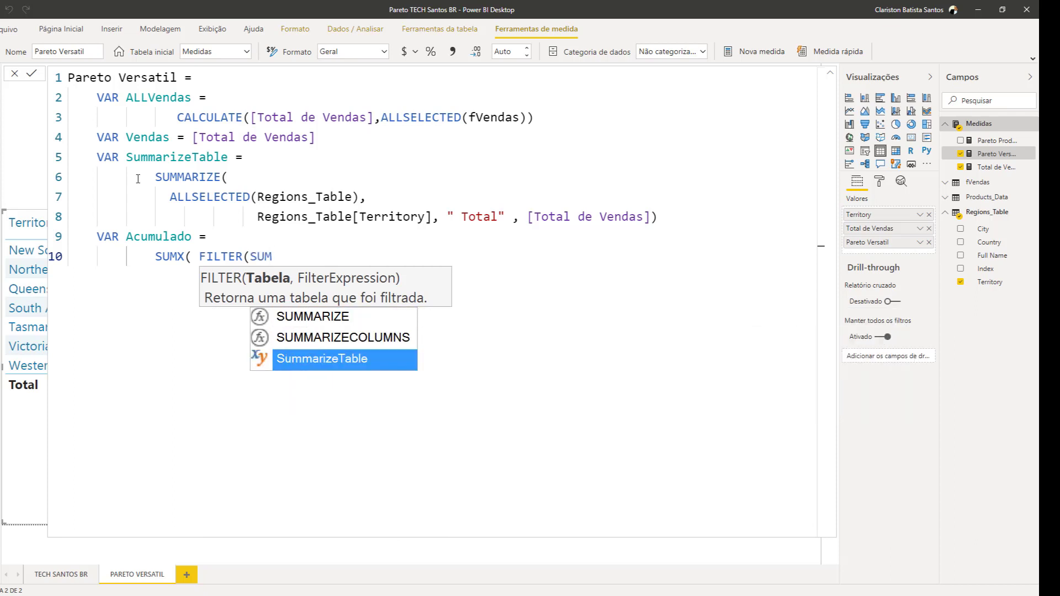
pyautogui.press('Tab')
pyautogui.write(',')
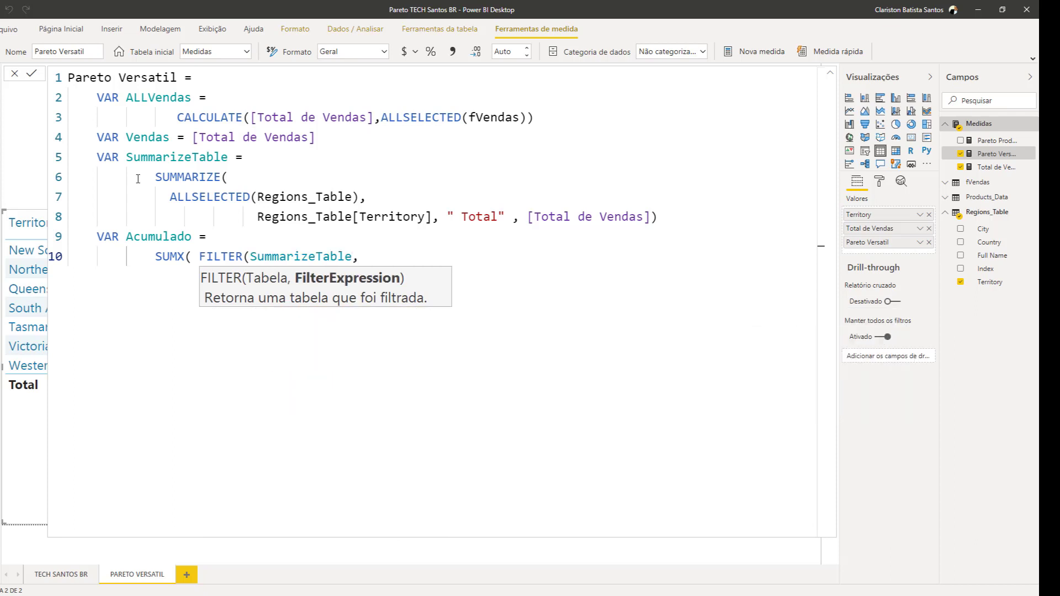
pyautogui.write(' TOTA')
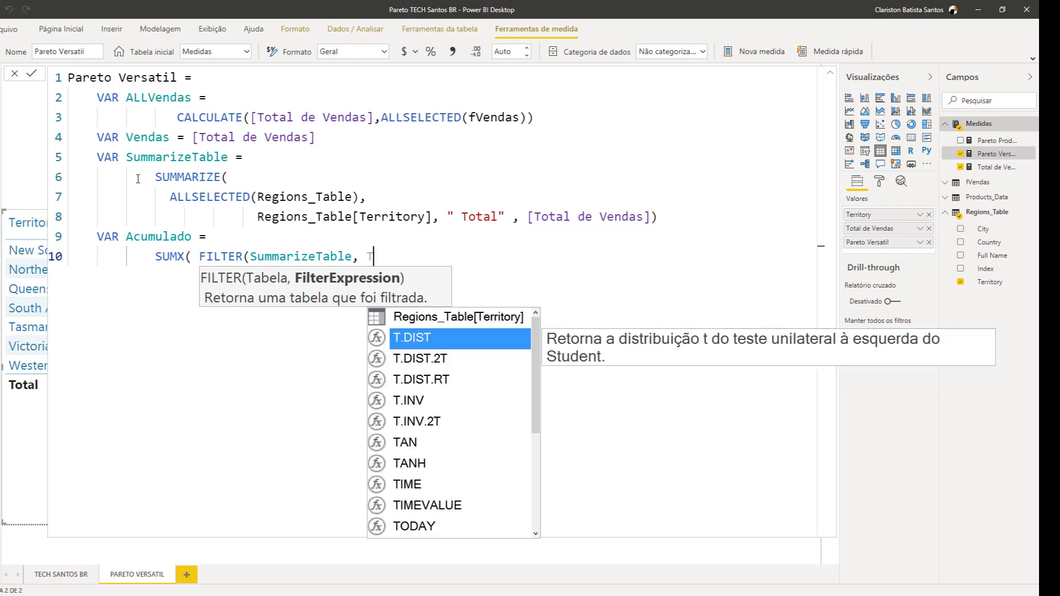
# Set the filter condition to [ Total] >= Vendas and close the FILTER function
pyautogui.press('Up')
pyautogui.press('Up')
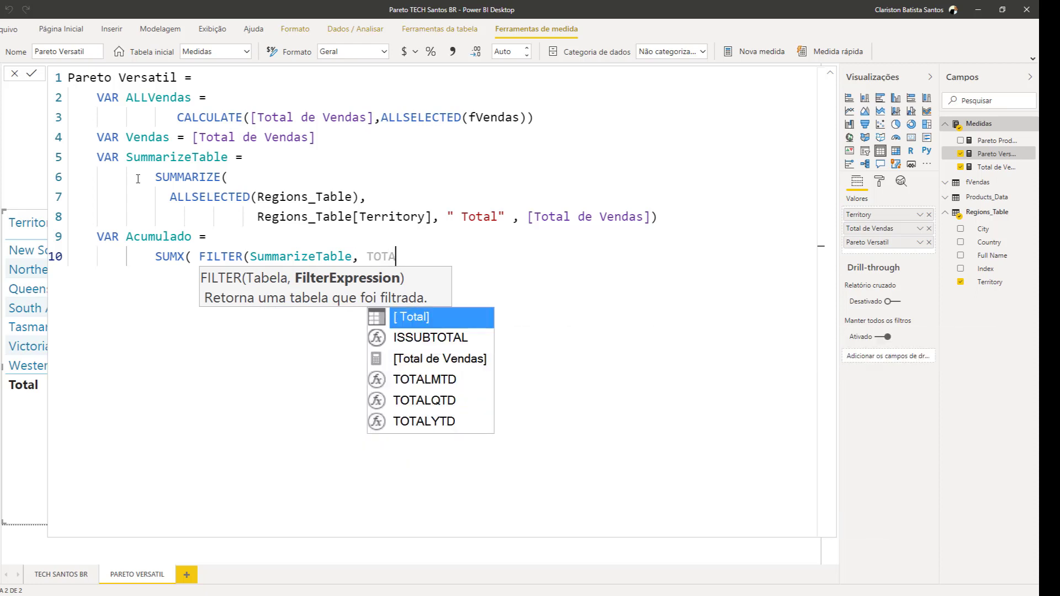
pyautogui.press('Tab')
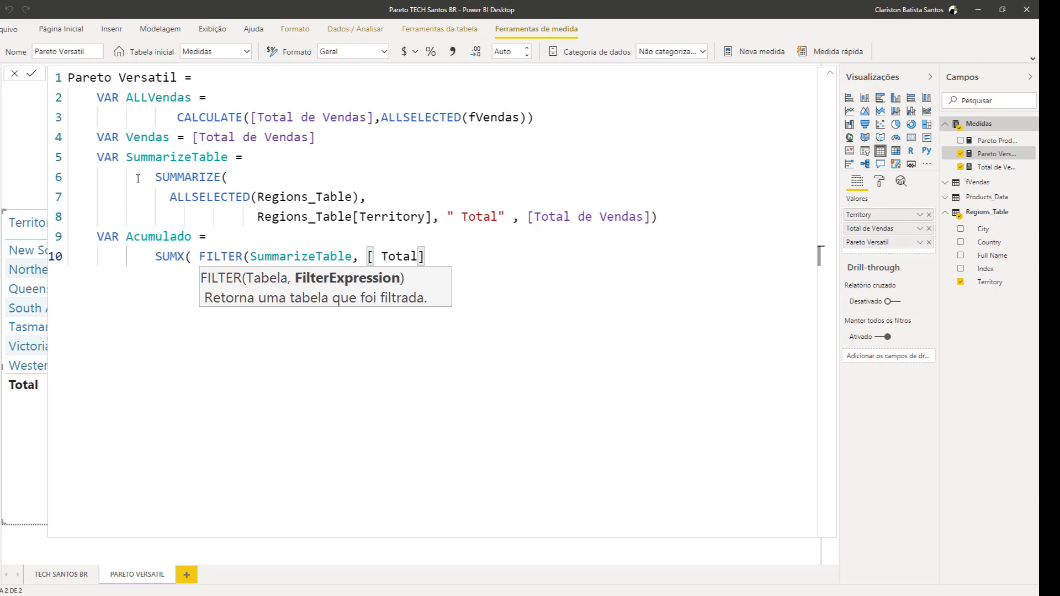
pyautogui.write('>=')
pyautogui.write('VENDAS')
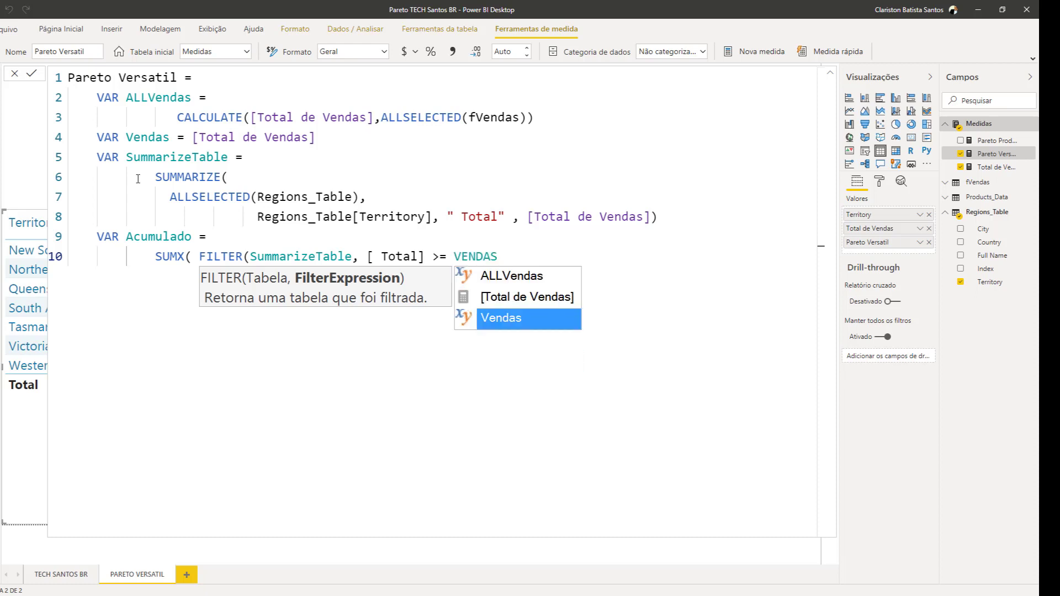
pyautogui.press('Tab')
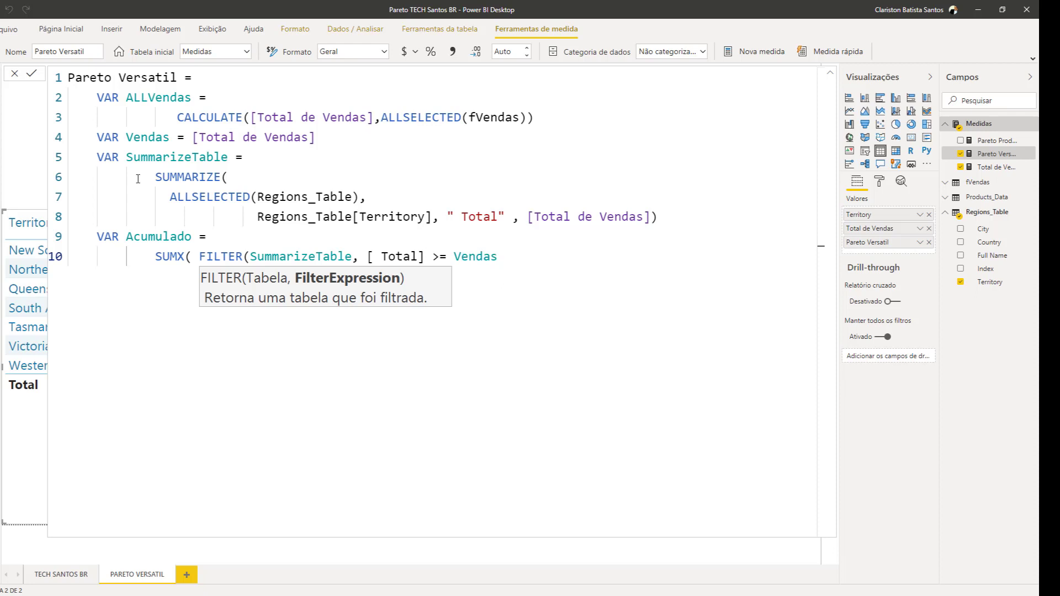
pyautogui.write('(')
pyautogui.press('BackSpace')
pyautogui.write(')')
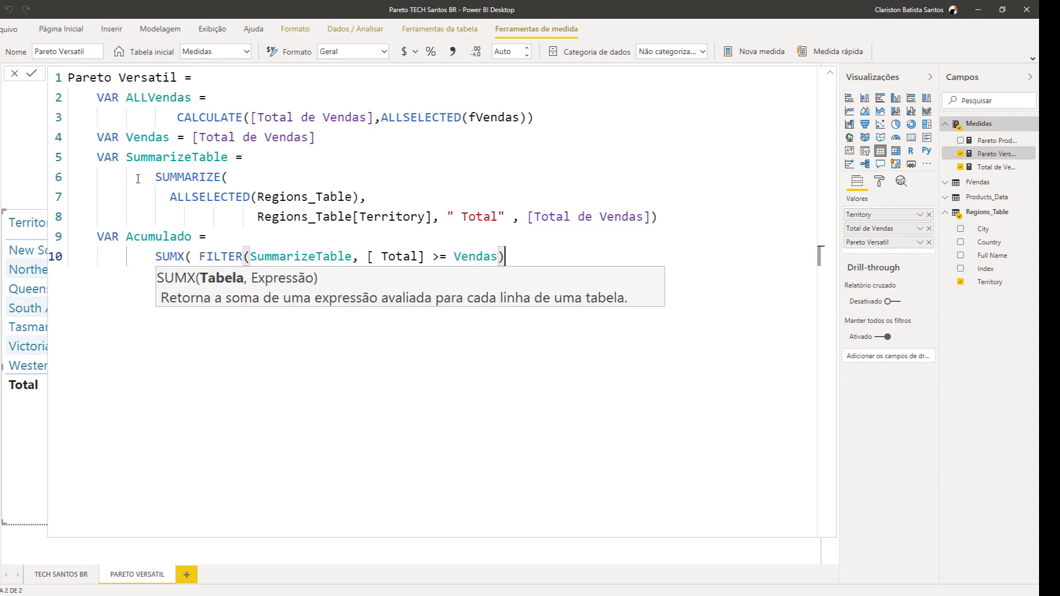
pyautogui.write(', T')
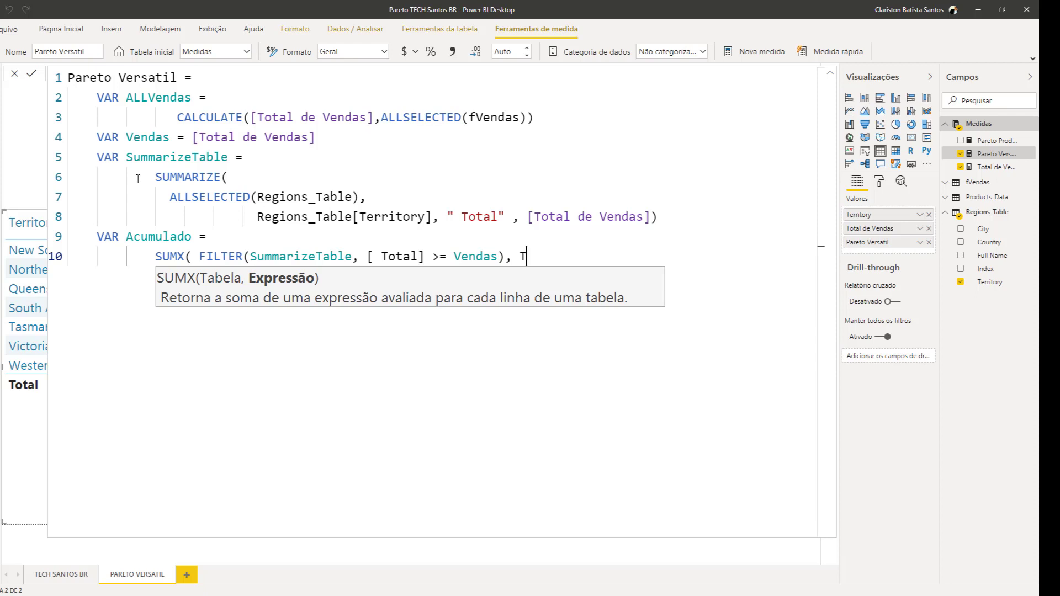
pyautogui.write('OTAL')
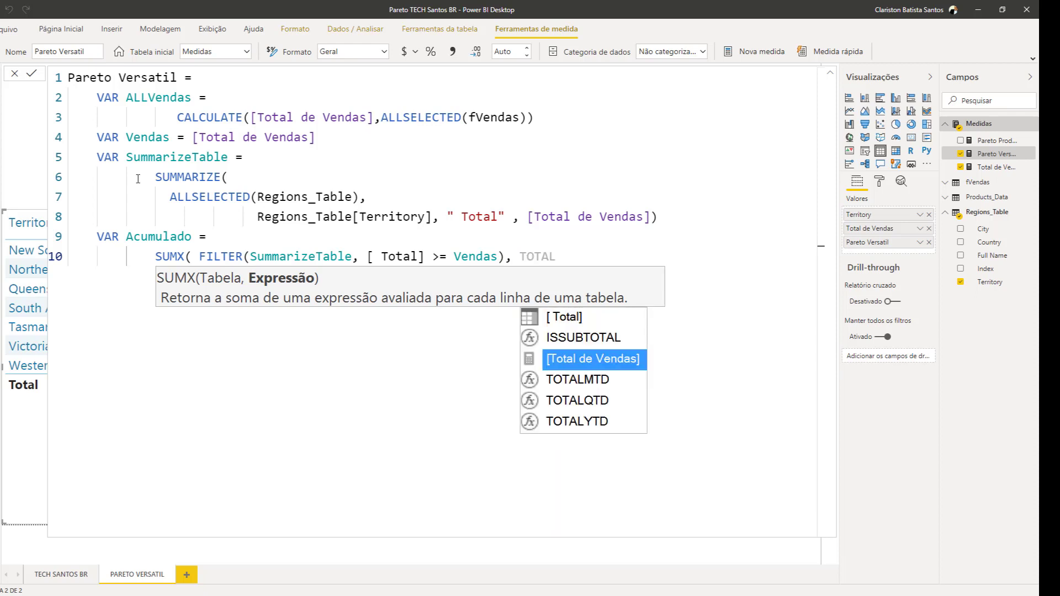
# Use the [ Total] column as the expression SUMX adds up and close the function
pyautogui.press('Up')
pyautogui.press('Up')
pyautogui.press('Tab')
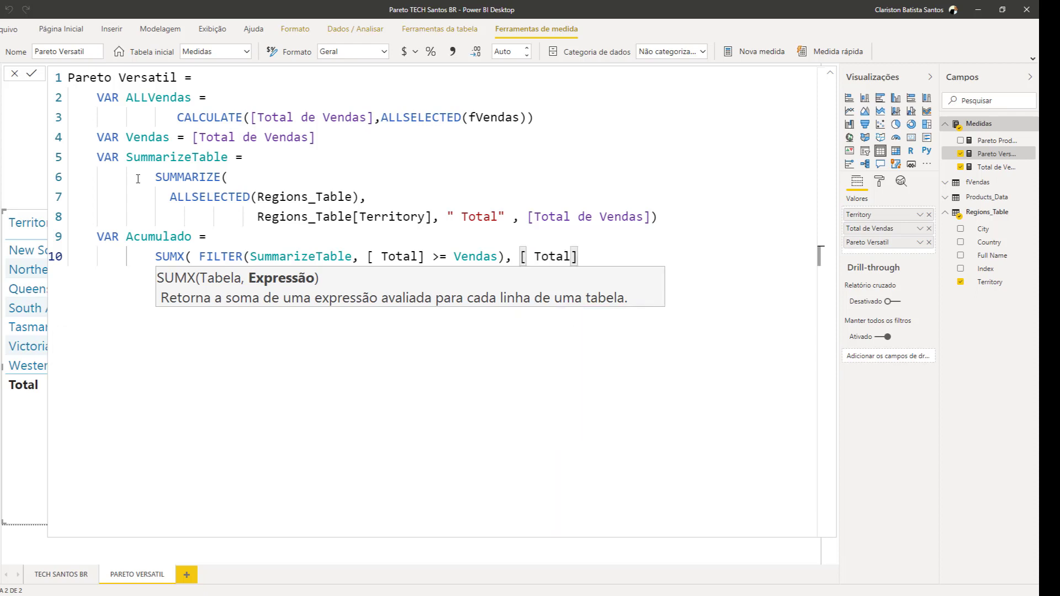
pyautogui.write(')')
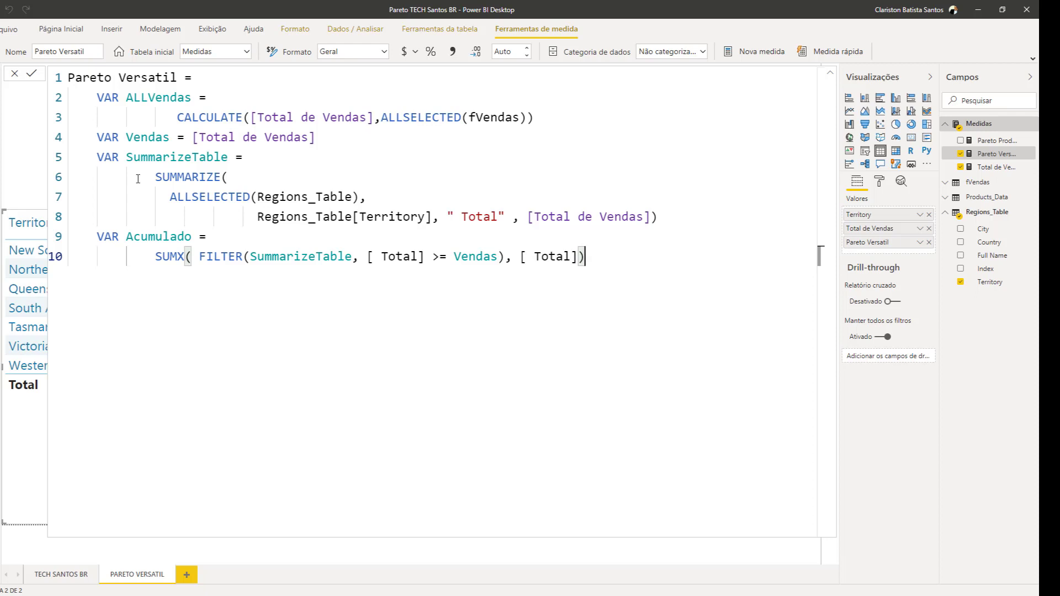
# Add a RETURN clause below the Acumulado expression that outputs the Acumulado variable
pyautogui.hotkey('shift', 'Return')
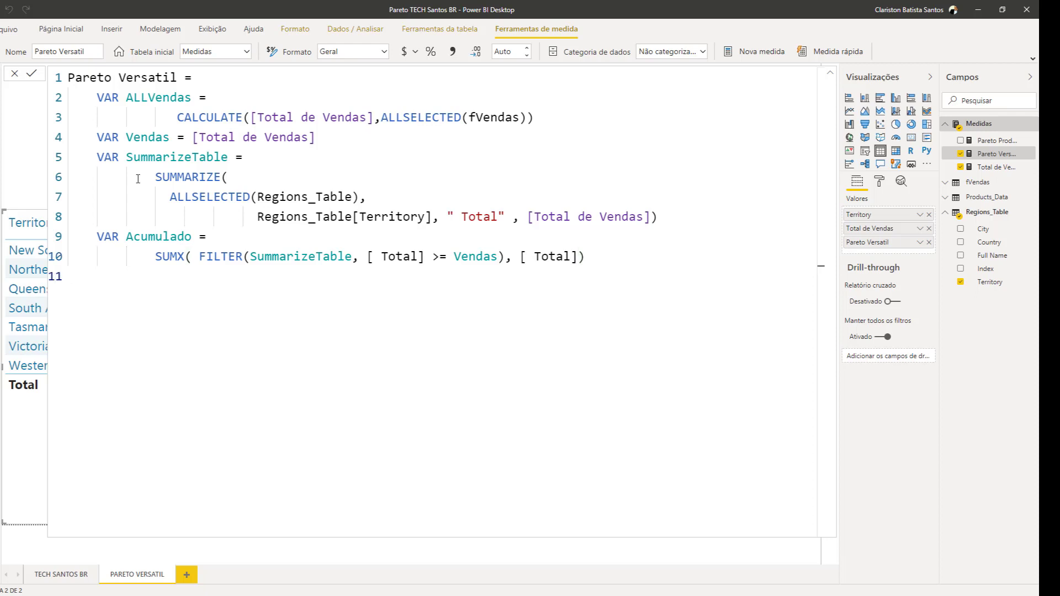
pyautogui.write('RETURN')
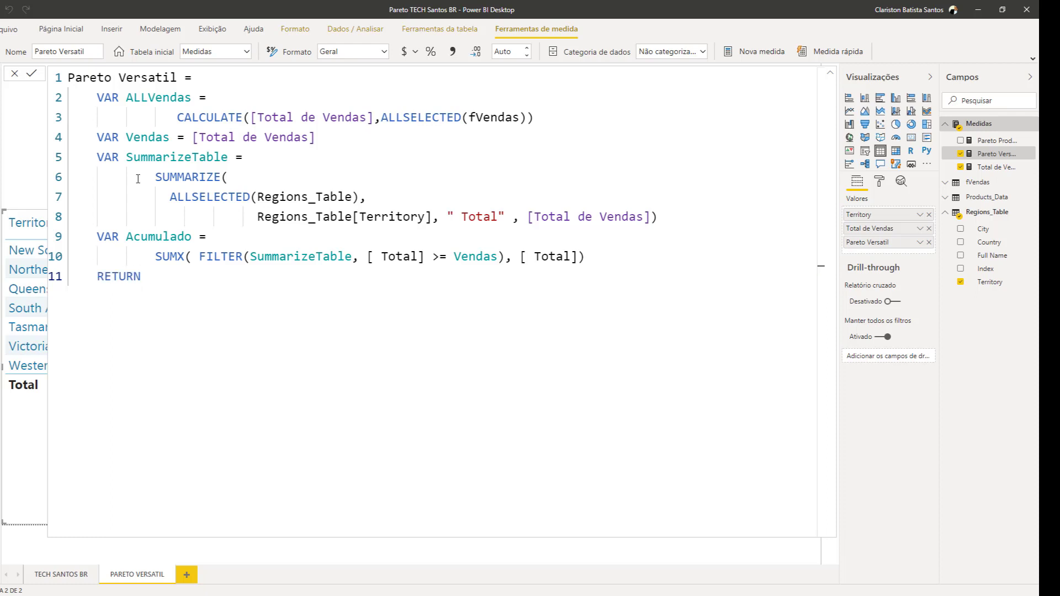
pyautogui.press('Return')
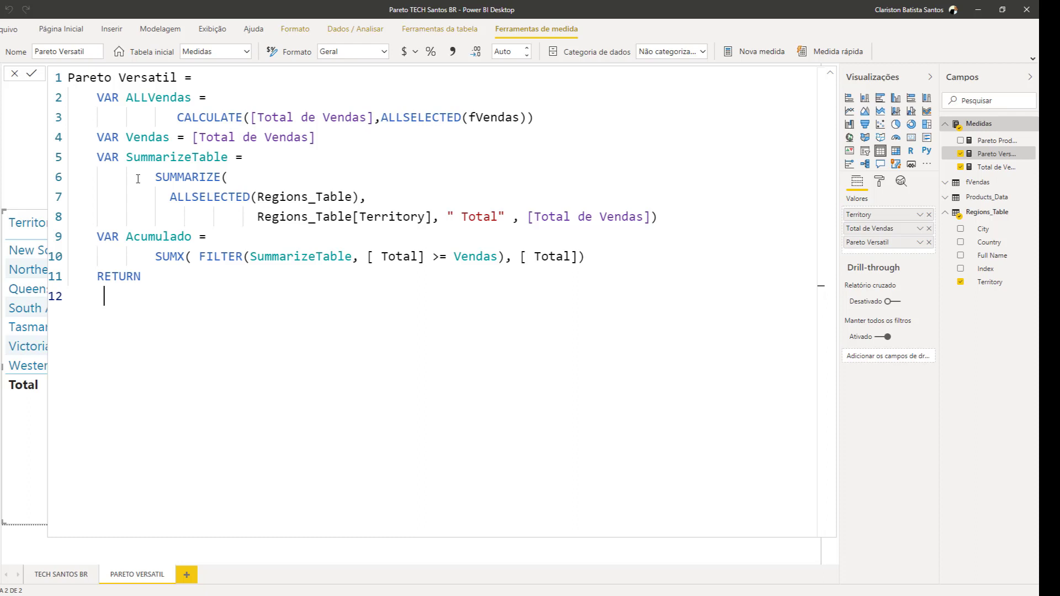
pyautogui.write('ACUMU')
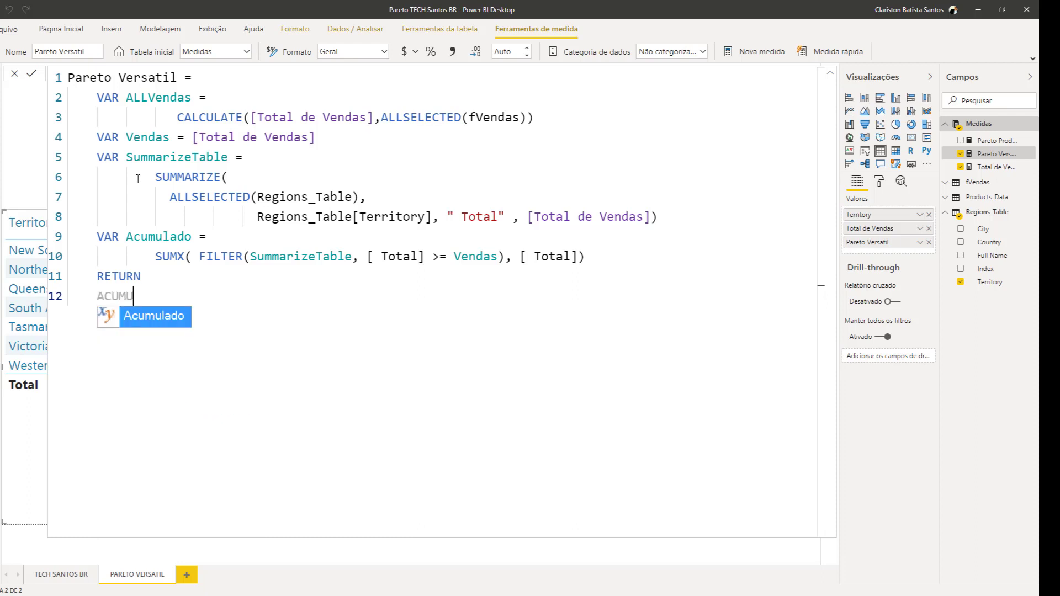
pyautogui.press('Tab')
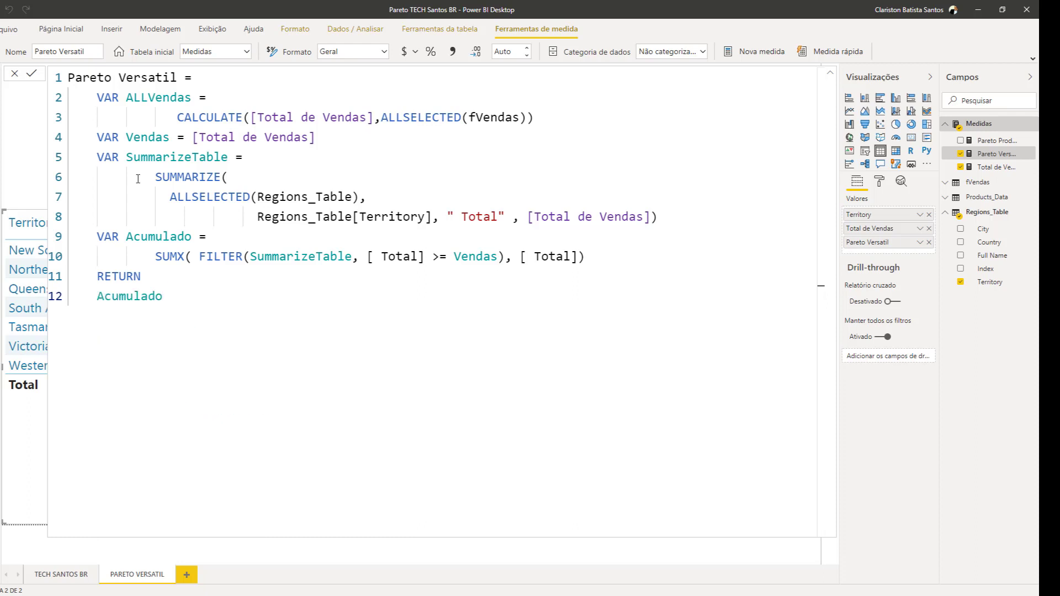
# Commit the Pareto Versatil measure and sort the territory table by Total de Vendas in descending order
pyautogui.press('Return')
pyautogui.click(830, 72)
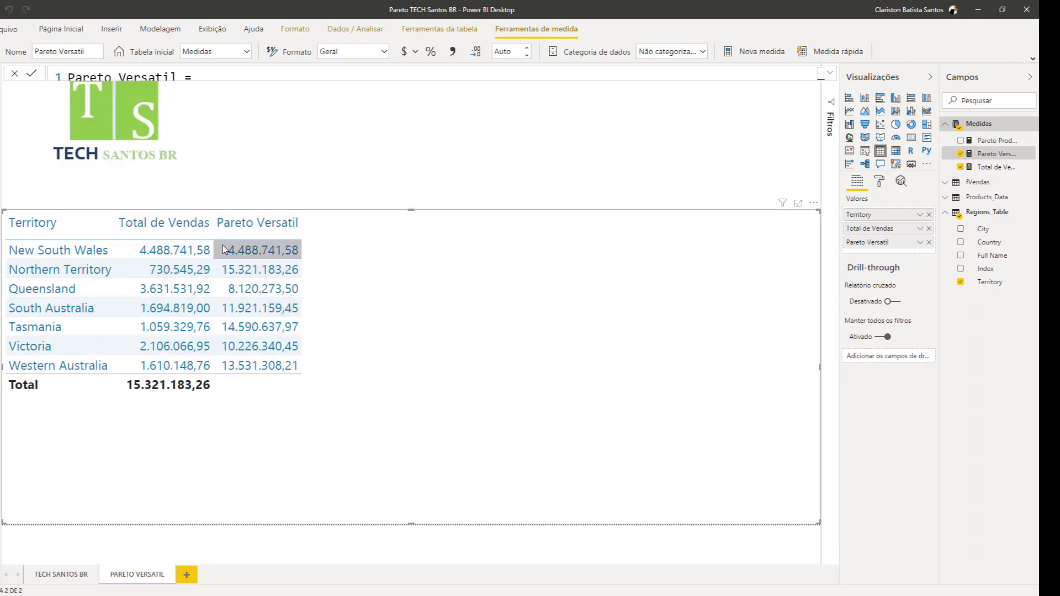
pyautogui.click(128, 231)
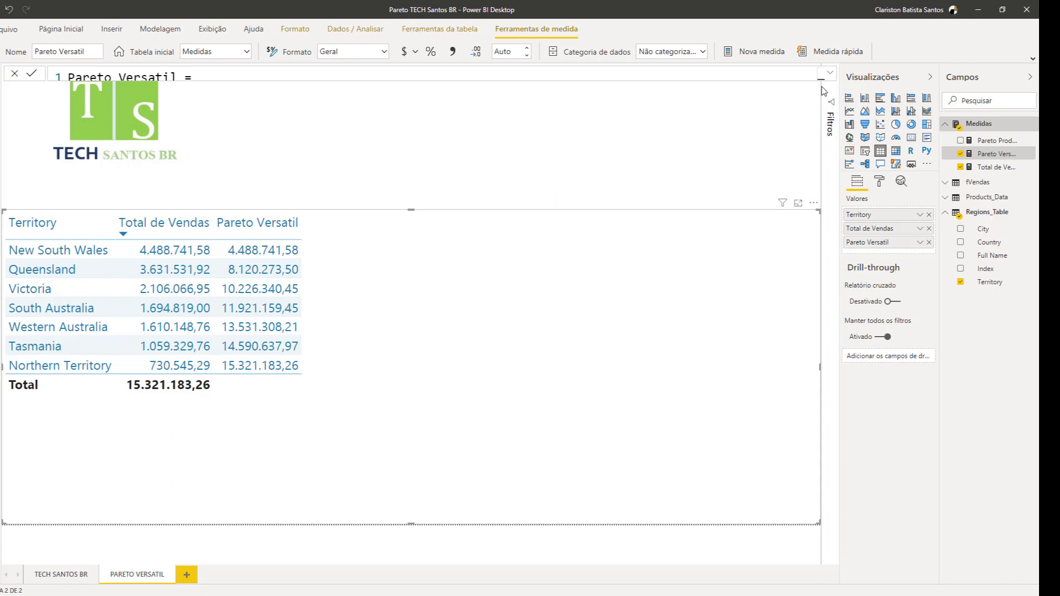
# Change the measure's returned expression to Acumulado/ALLVendas and format it as a percentage with 2 decimal places
pyautogui.click(830, 72)
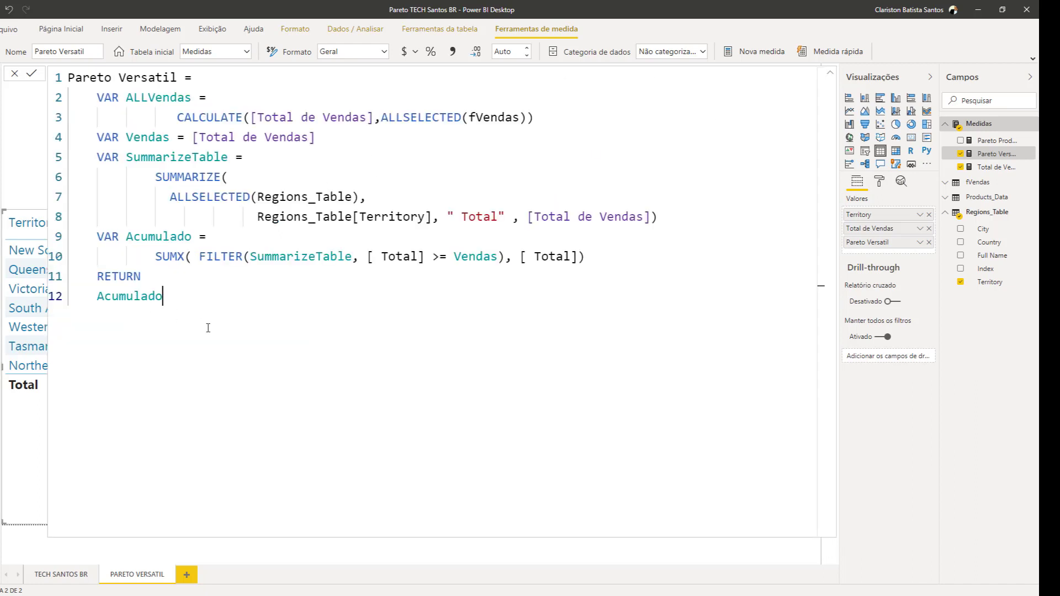
pyautogui.write('/ALL')
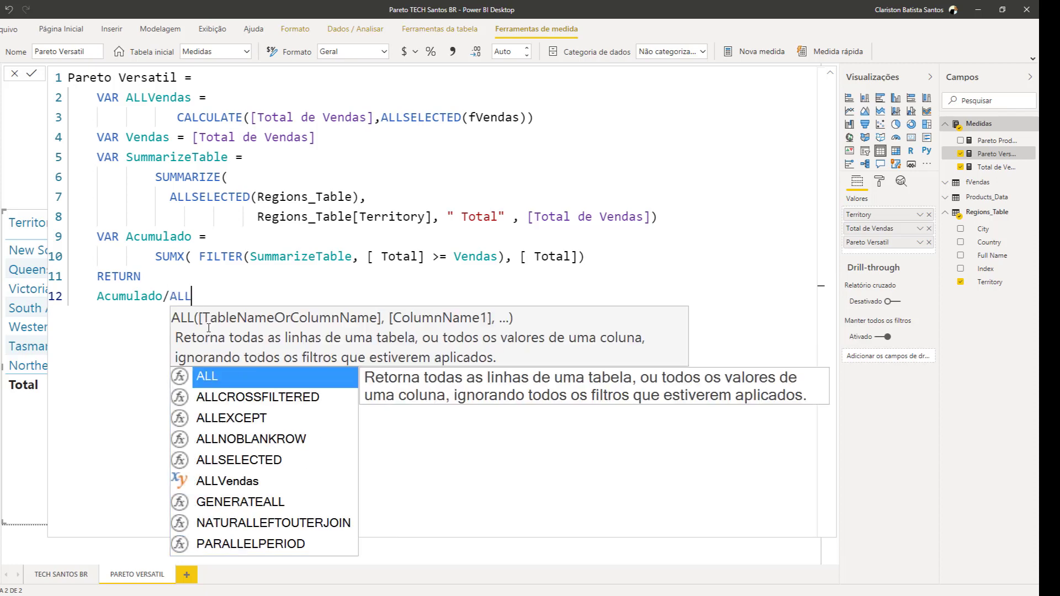
pyautogui.press('Down')
pyautogui.press('Down')
pyautogui.press('Down')
pyautogui.press('Down')
pyautogui.press('Down')
pyautogui.press('Tab')
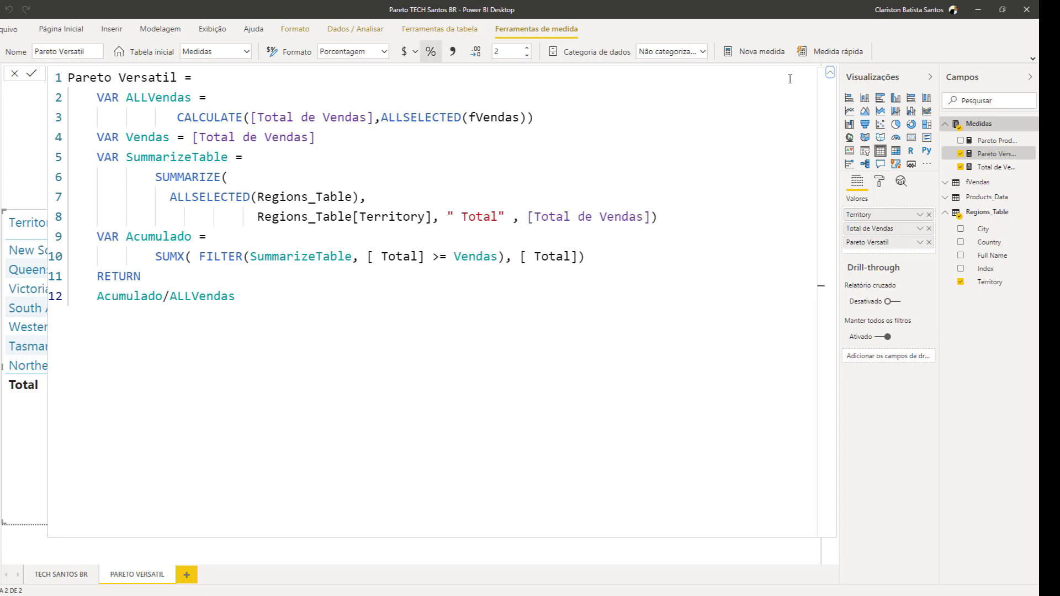
# Convert the territory table to a line and clustered column chart with Pareto Versatil as the line value
pyautogui.click(830, 73)
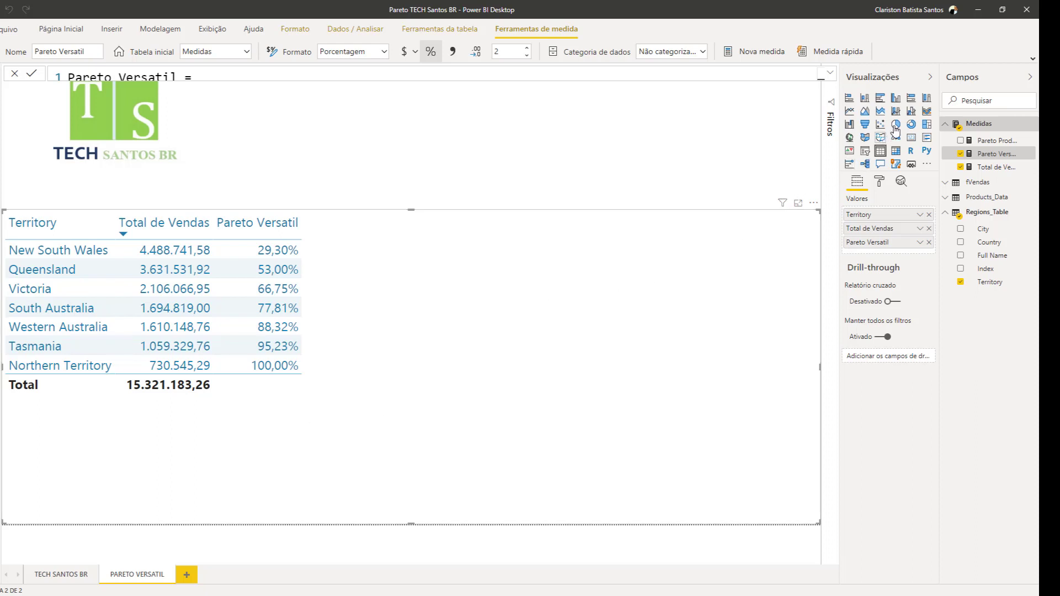
pyautogui.click(911, 111)
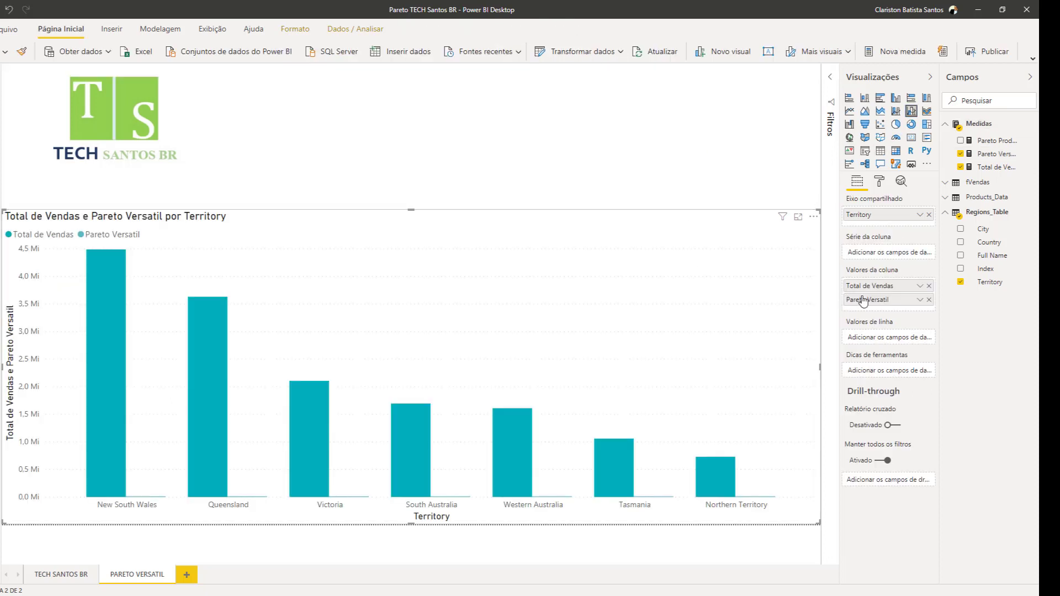
pyautogui.moveTo(864, 301); pyautogui.dragTo(871, 345)
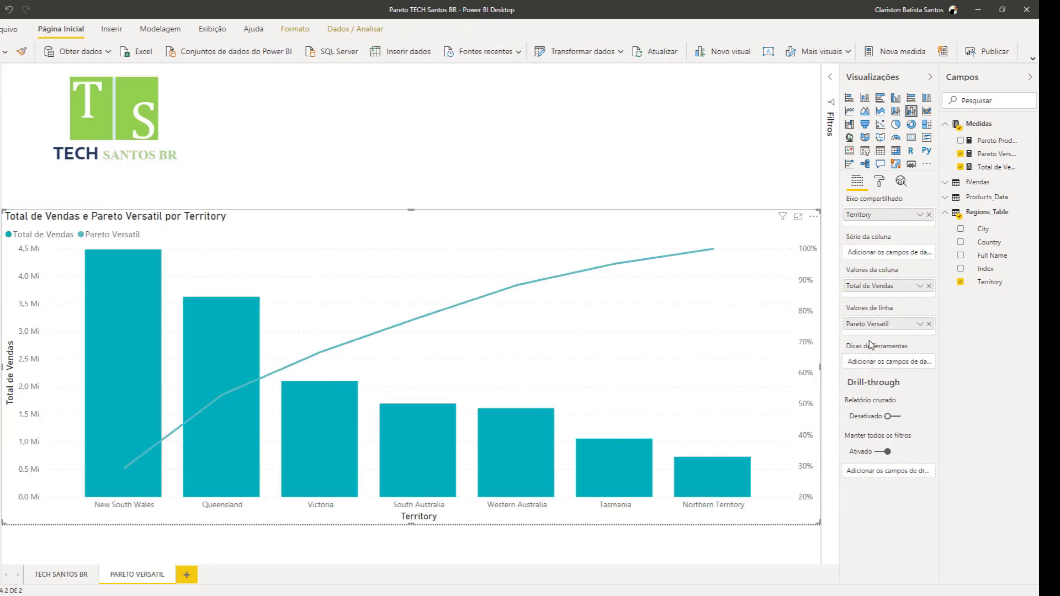
# Turn on the chart's data labels and colour the Pareto Versatil line black
pyautogui.click(877, 185)
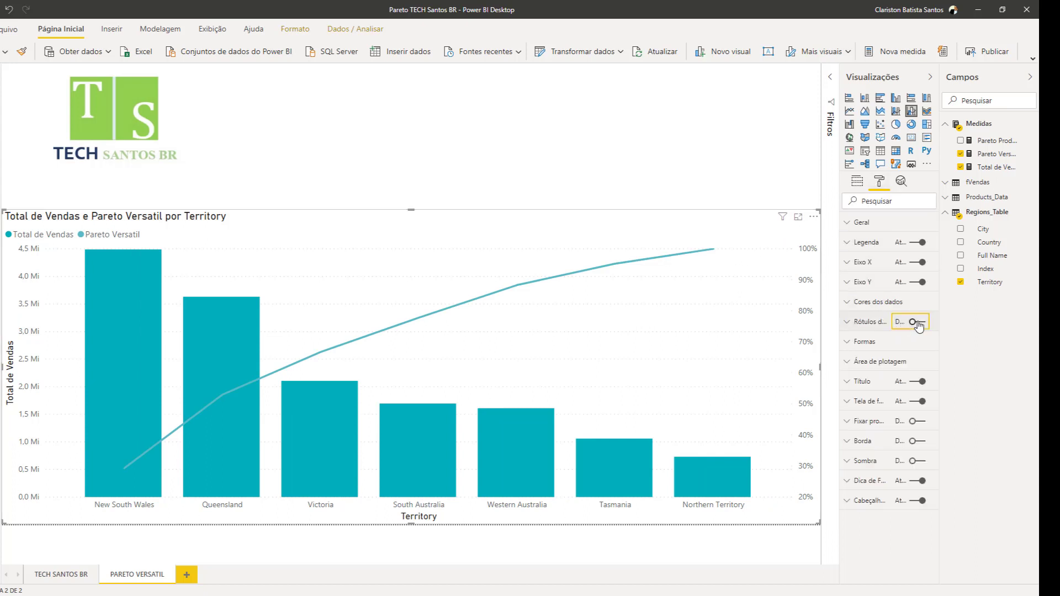
pyautogui.click(918, 325)
pyautogui.click(870, 302)
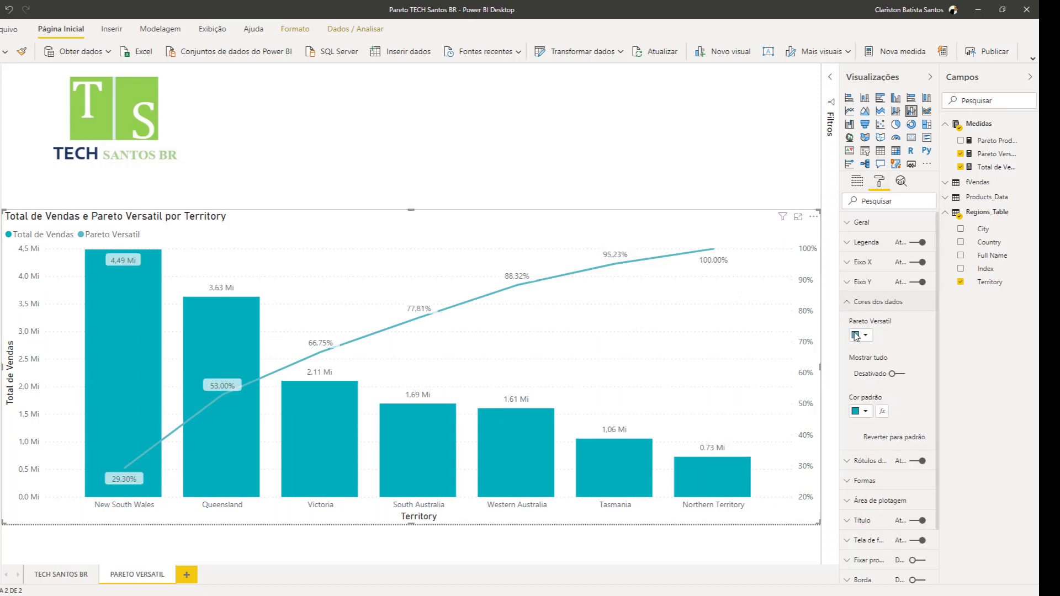
pyautogui.click(857, 335)
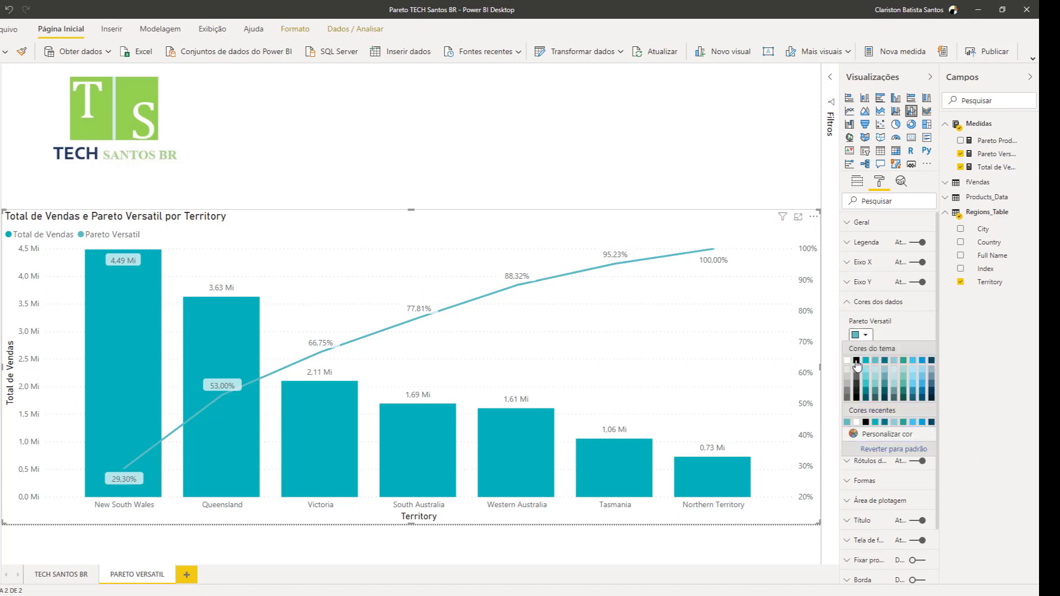
pyautogui.click(856, 361)
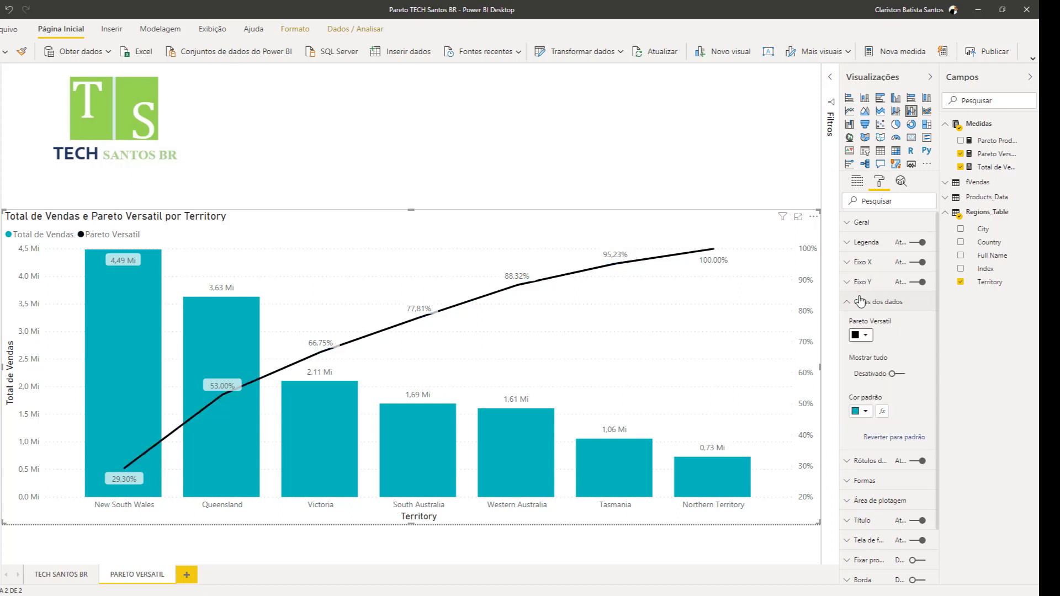
pyautogui.click(646, 152)
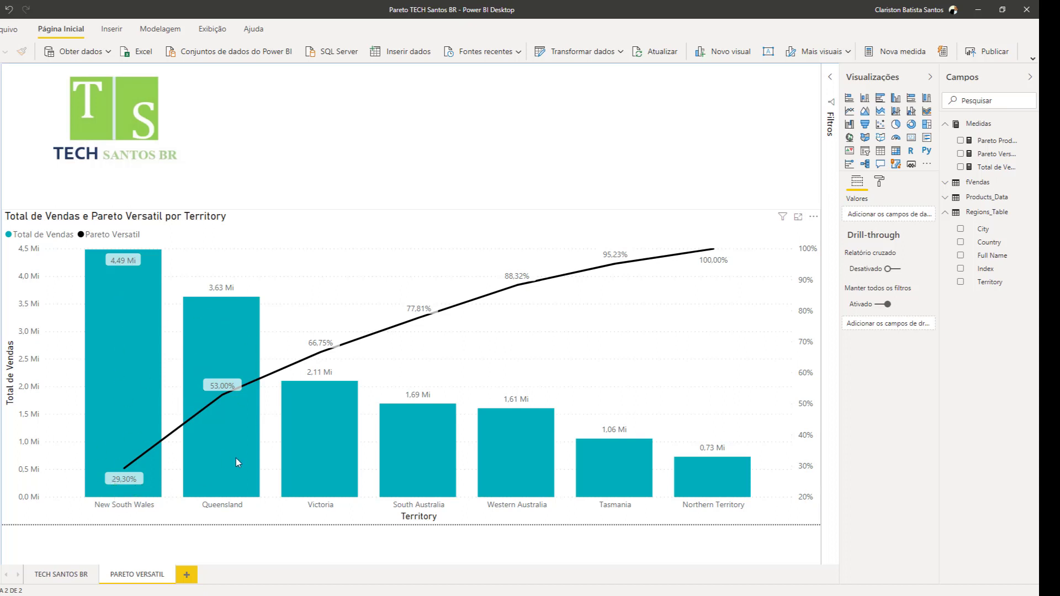
pyautogui.moveTo(223, 389)
pyautogui.moveTo(142, 362)
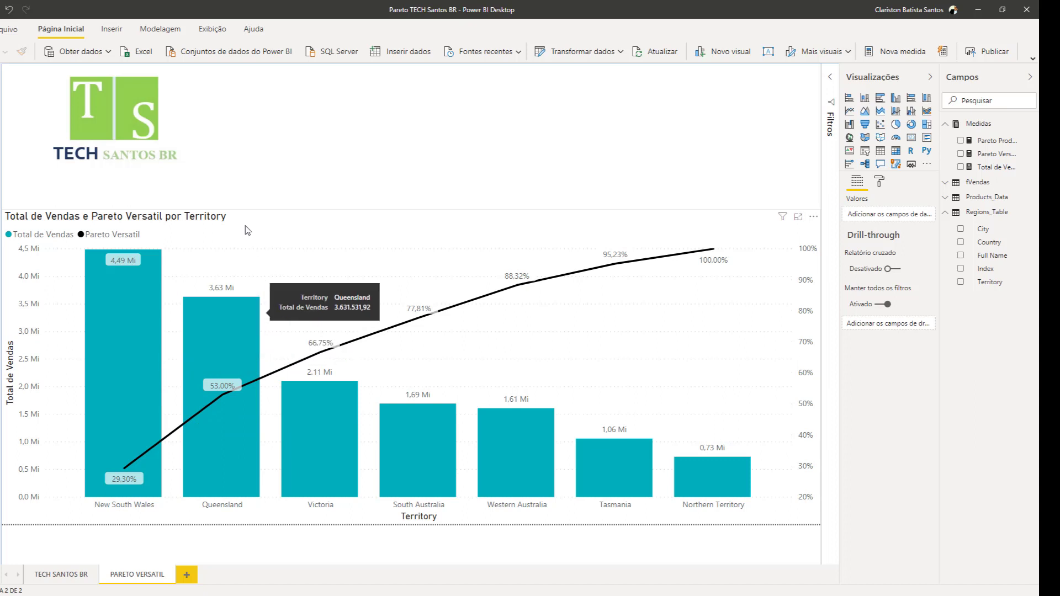